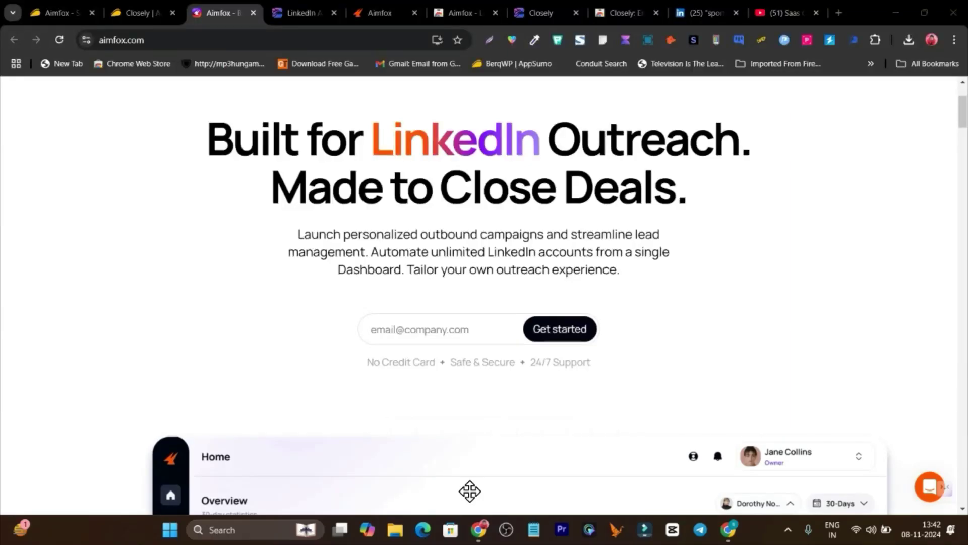
Glance at the Closely homepage, then view AppSumo's $59 Aimfox lifetime deal (was $234).
scroll(305, 305, "up", 3)
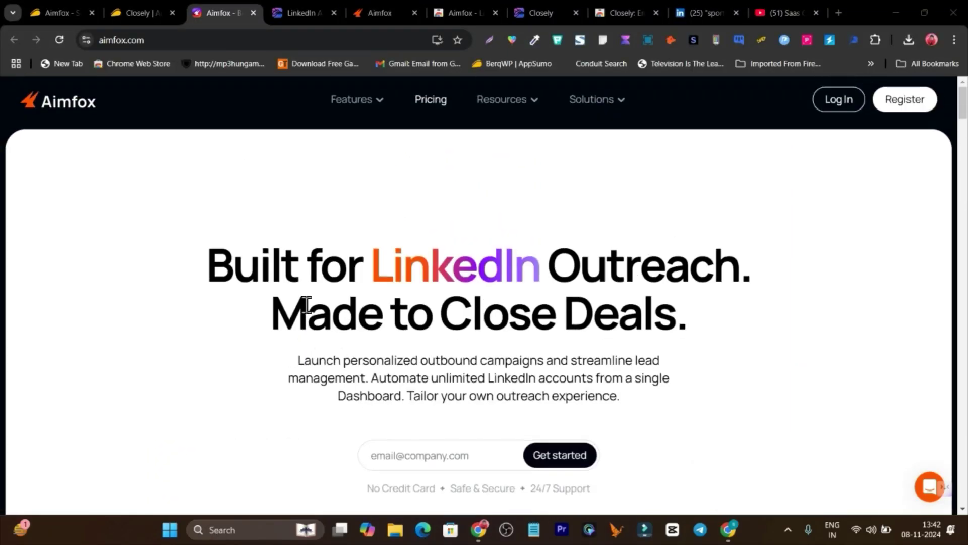
left_click(294, 13)
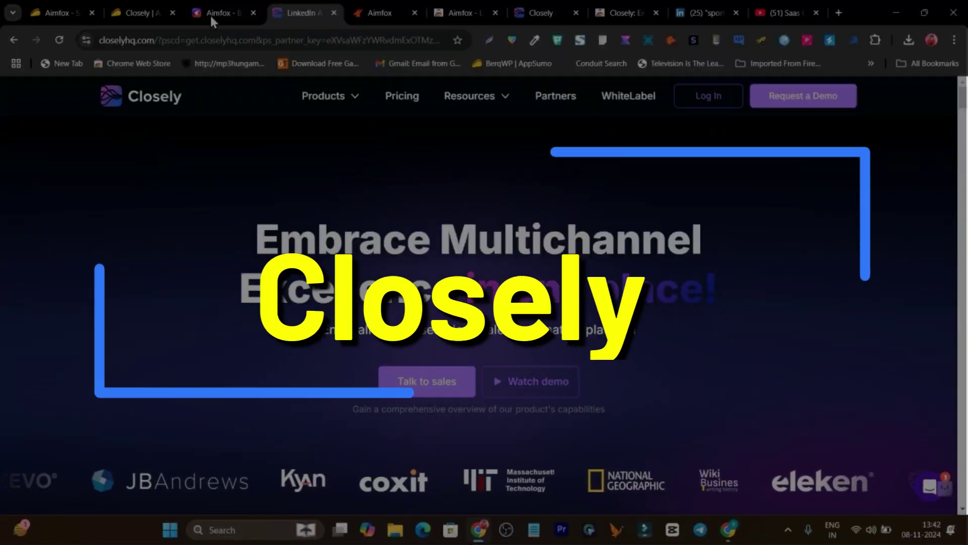
left_click(210, 14)
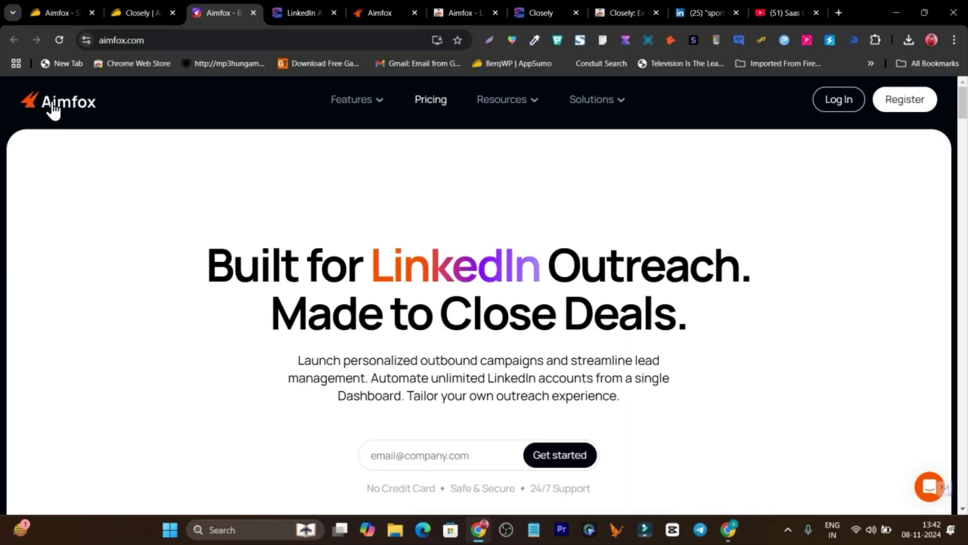
left_click(50, 15)
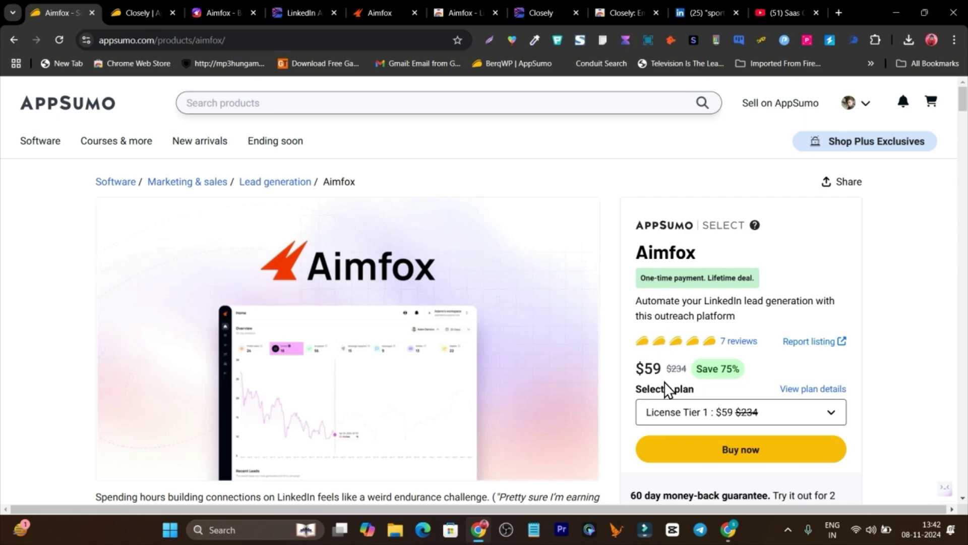
Review the AppSumo Closely deal, then view the SasGuru YouTube channel with Closely and Aimfox reviews.
left_click(126, 13)
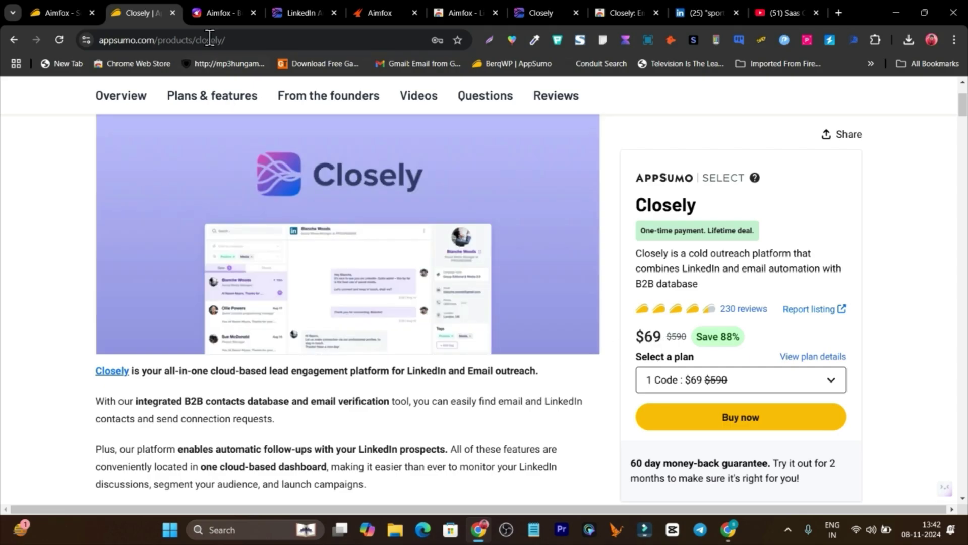
left_click(202, 14)
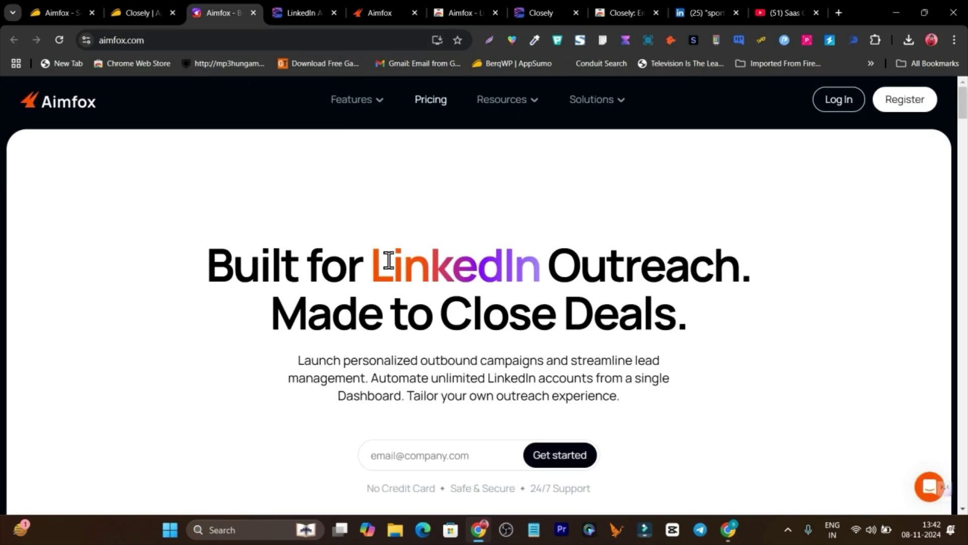
left_click(776, 9)
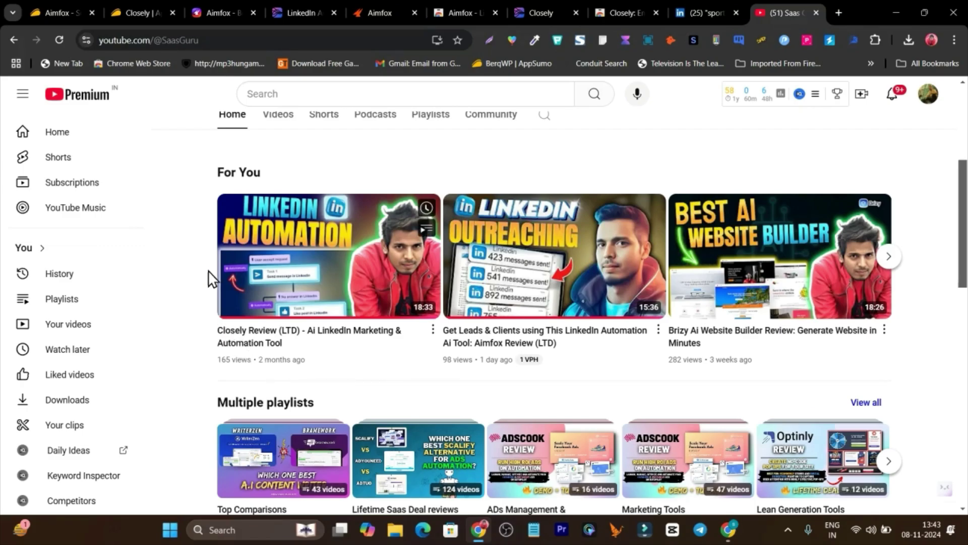
Go back to the Aimfox app's empty LinkedIn accounts page.
left_click(379, 9)
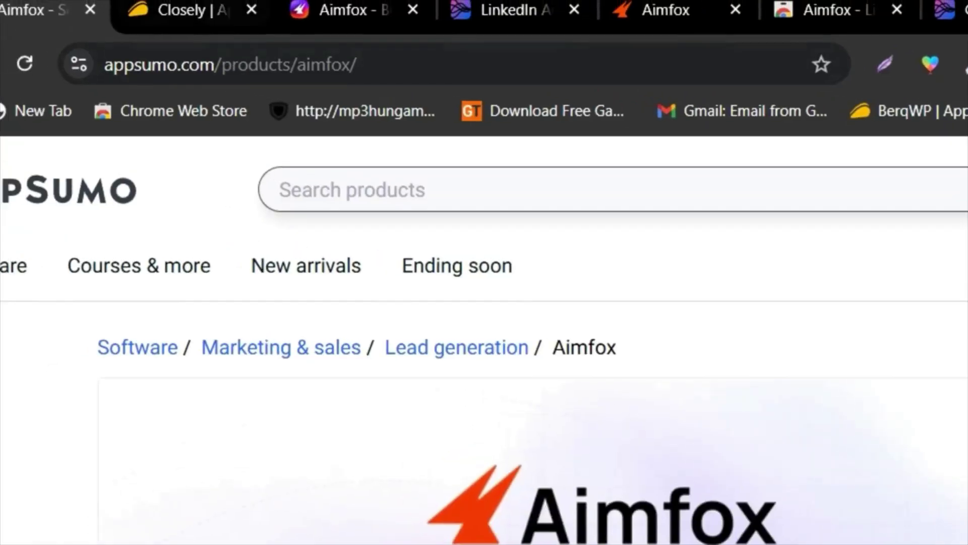
Glance at the AppSumo Closely deal and Aimfox homepage, then return to the empty LinkedIn accounts page.
left_click(244, 17)
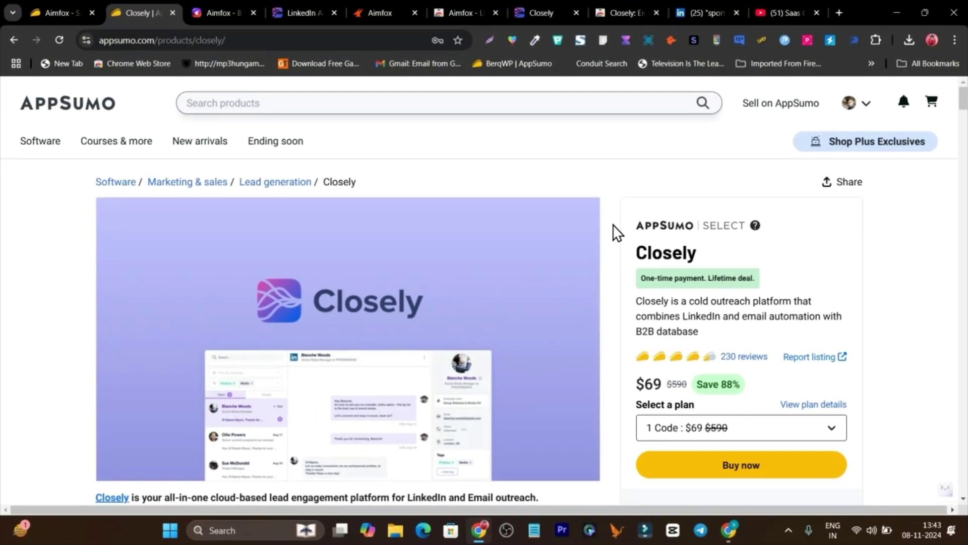
left_click(206, 7)
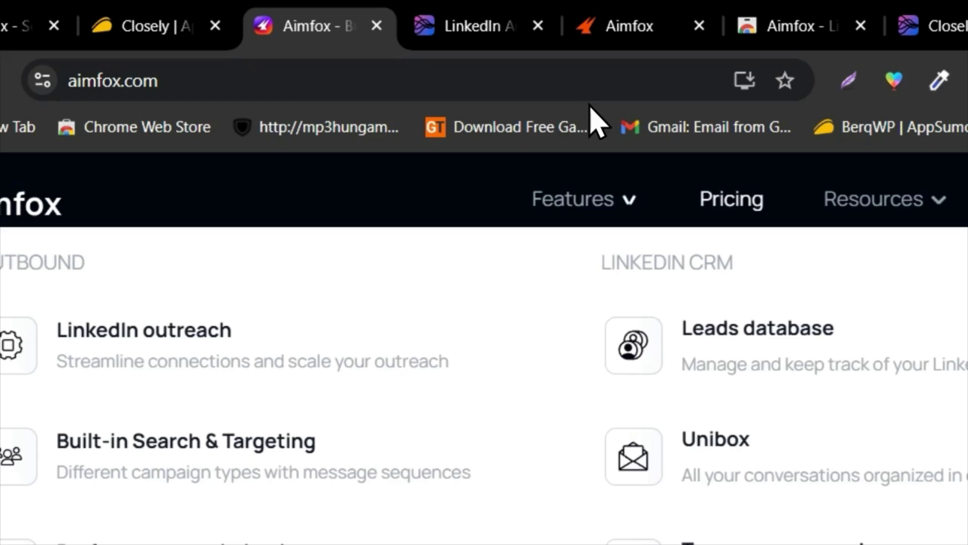
left_click(619, 38)
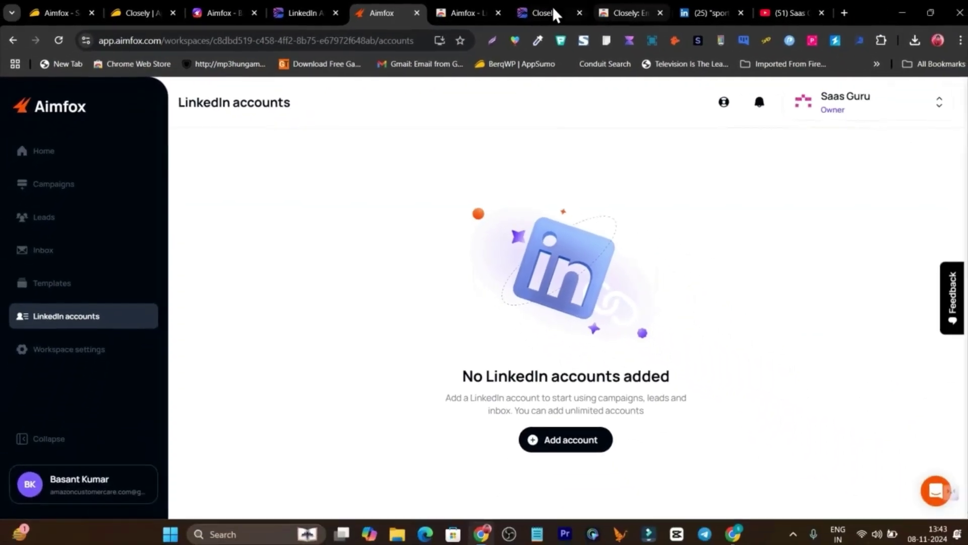
Tour Aimfox's Home and Campaigns pages, then open Add account from LinkedIn accounts.
left_click(633, 10)
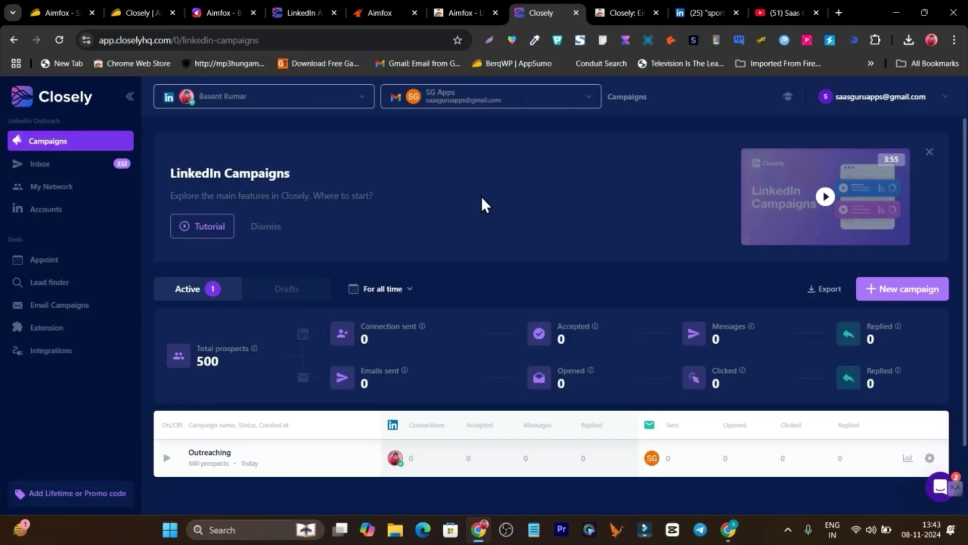
left_click(391, 15)
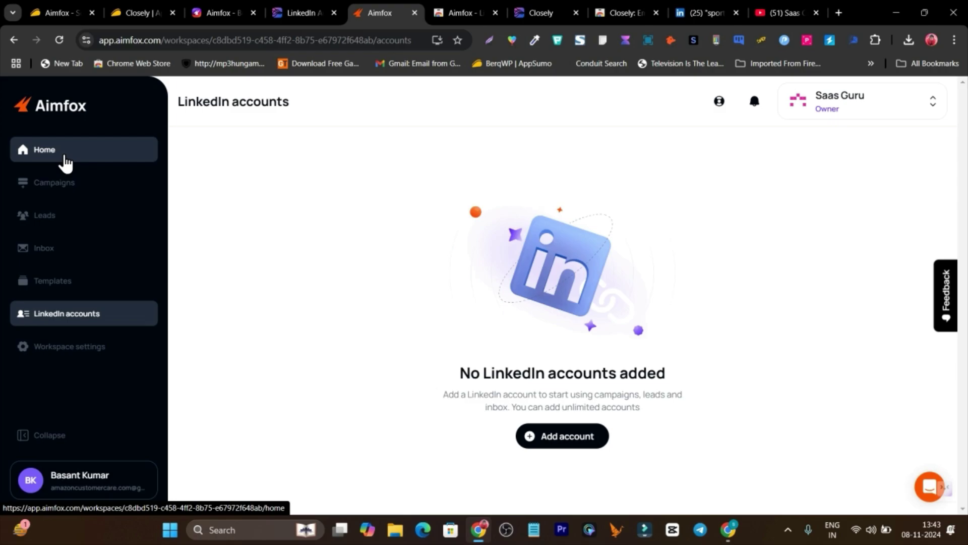
left_click(65, 160)
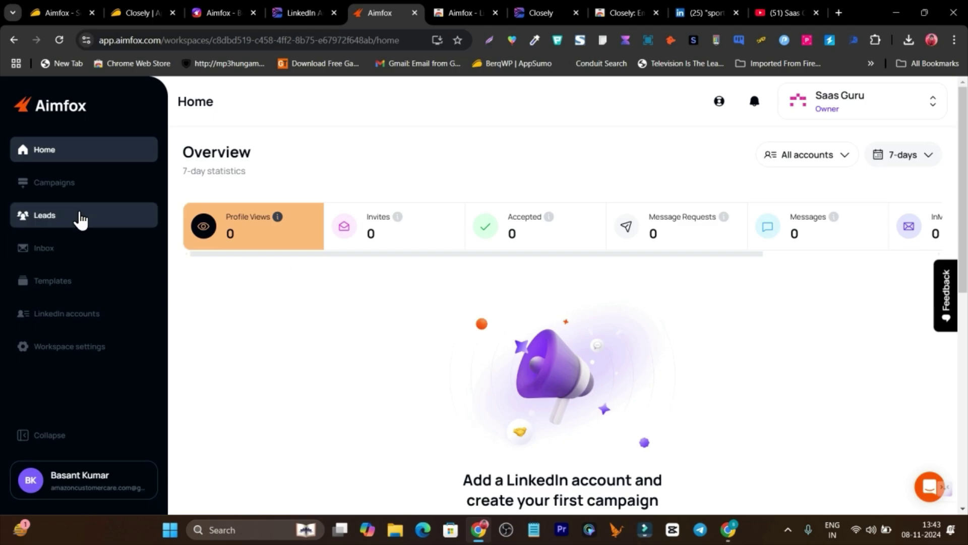
left_click(63, 184)
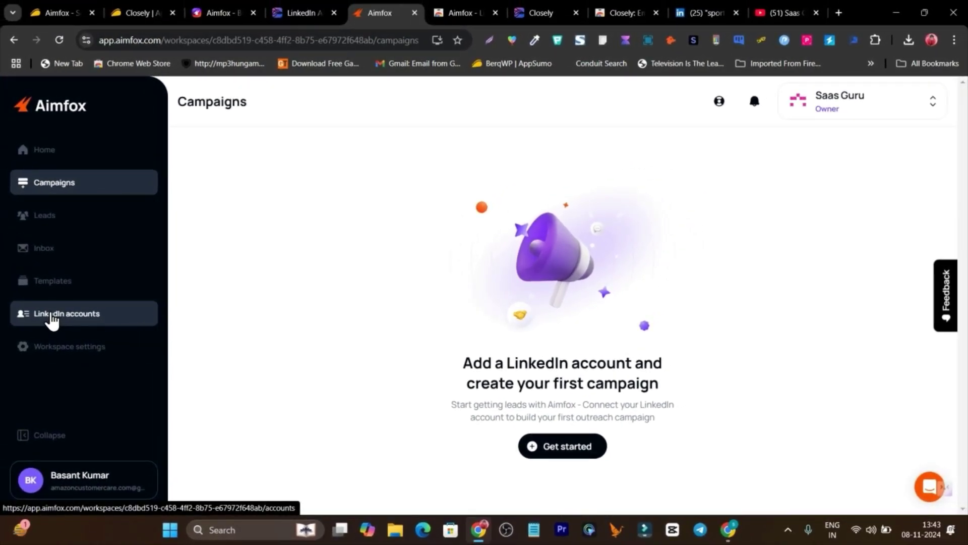
left_click(52, 319)
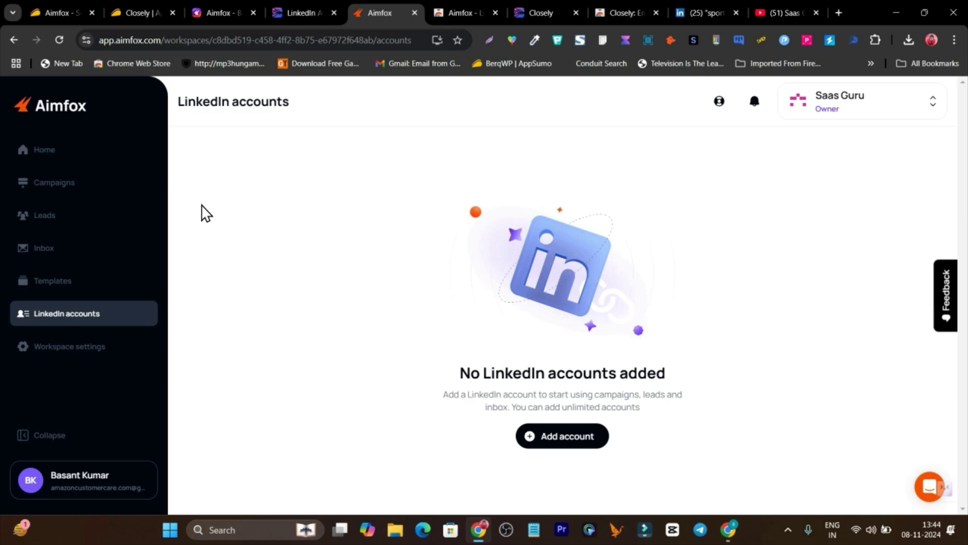
left_click(573, 440)
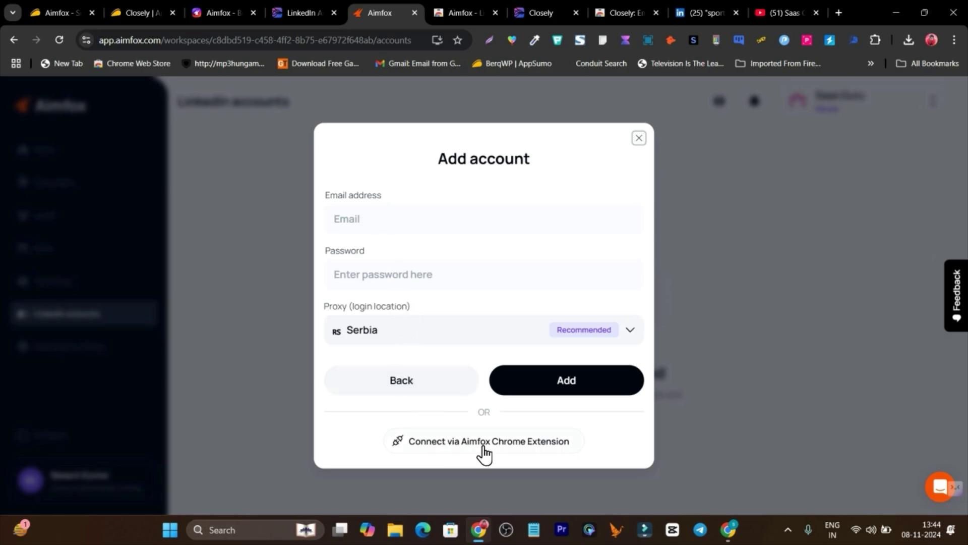
Add the logged-in LinkedIn profile via the Aimfox Chrome extension so it shows Connected.
left_click(448, 11)
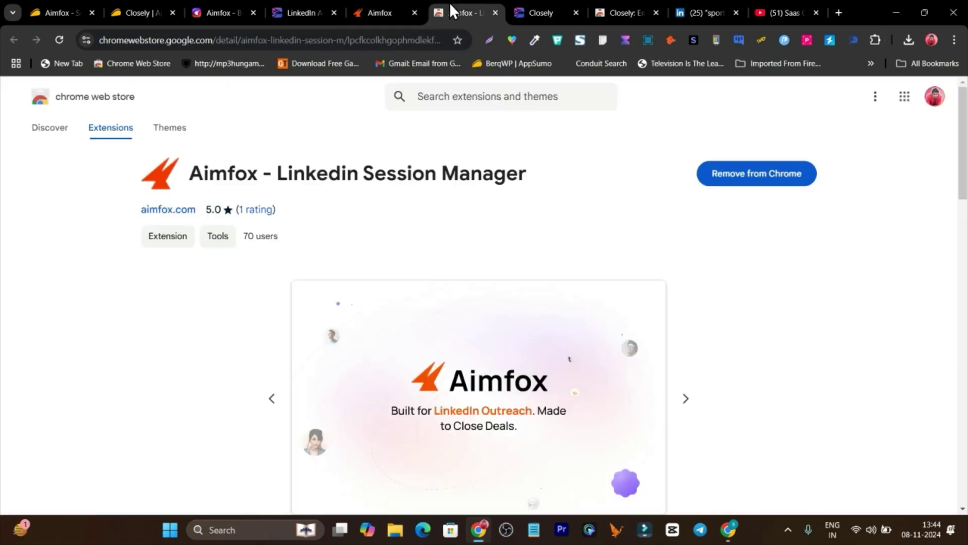
left_click(692, 1)
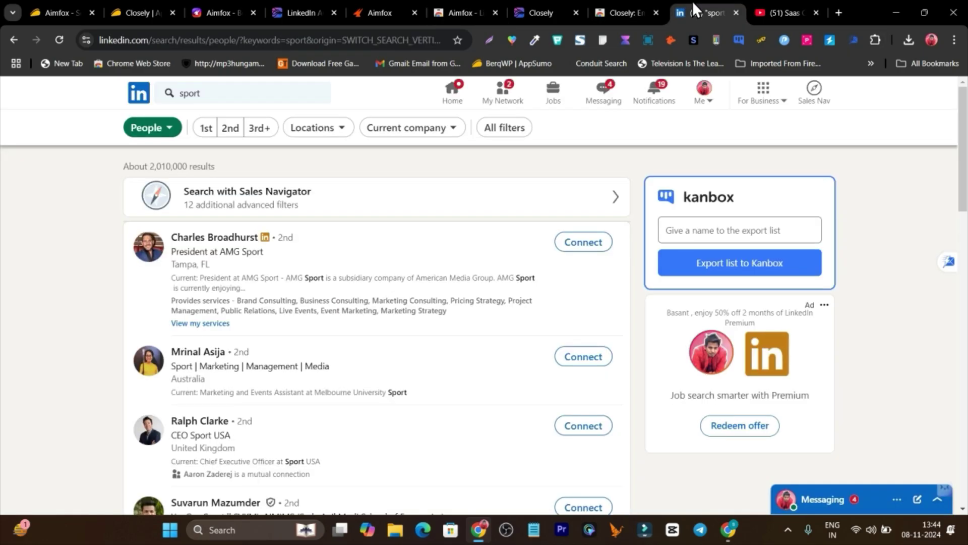
left_click(231, 5)
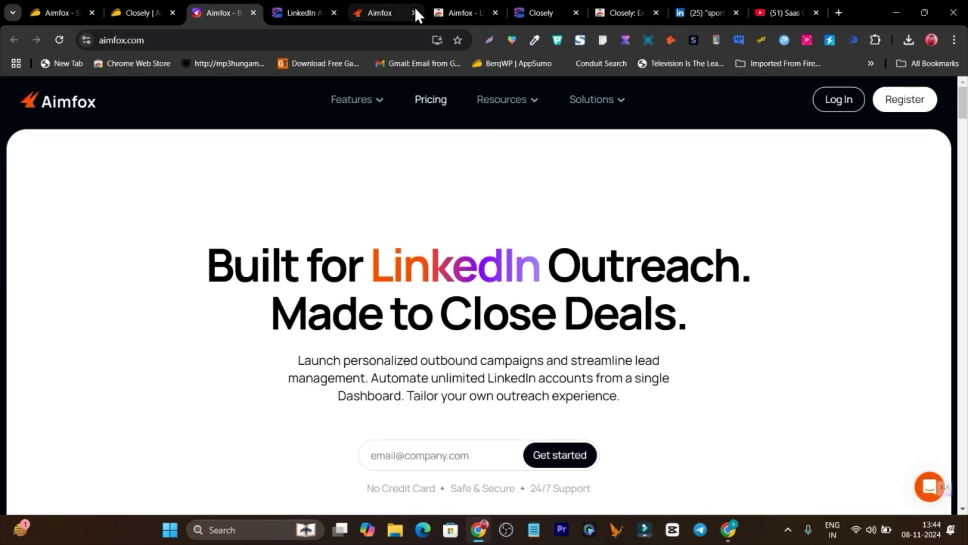
left_click(396, 4)
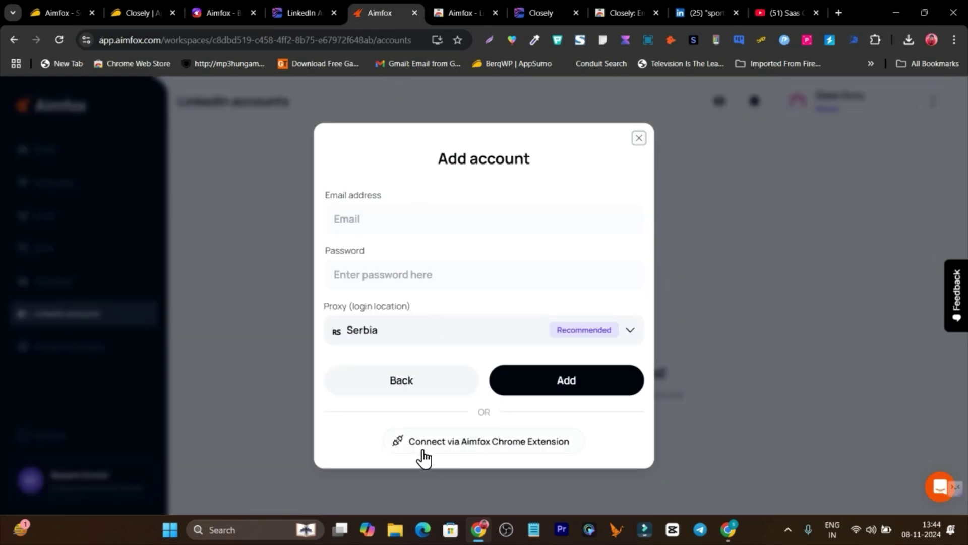
left_click(536, 442)
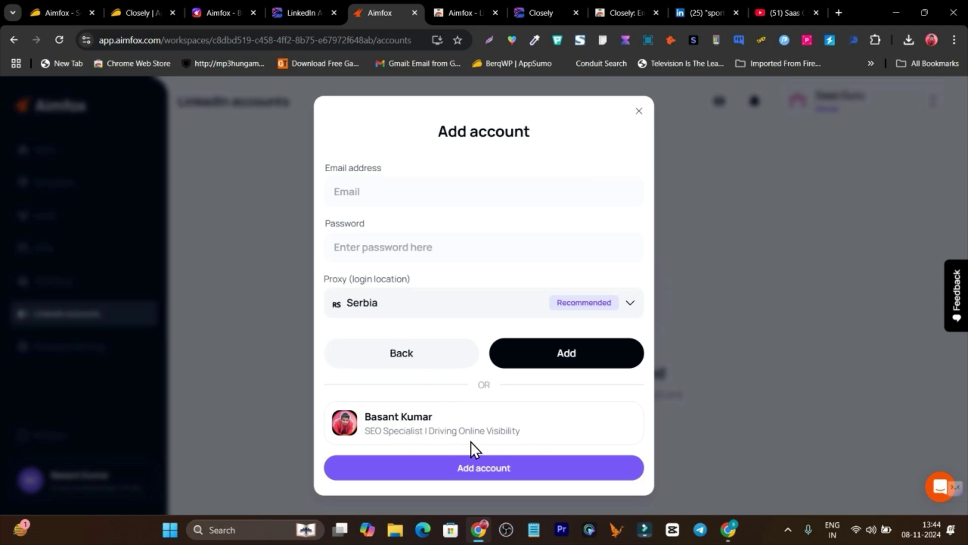
left_click(368, 467)
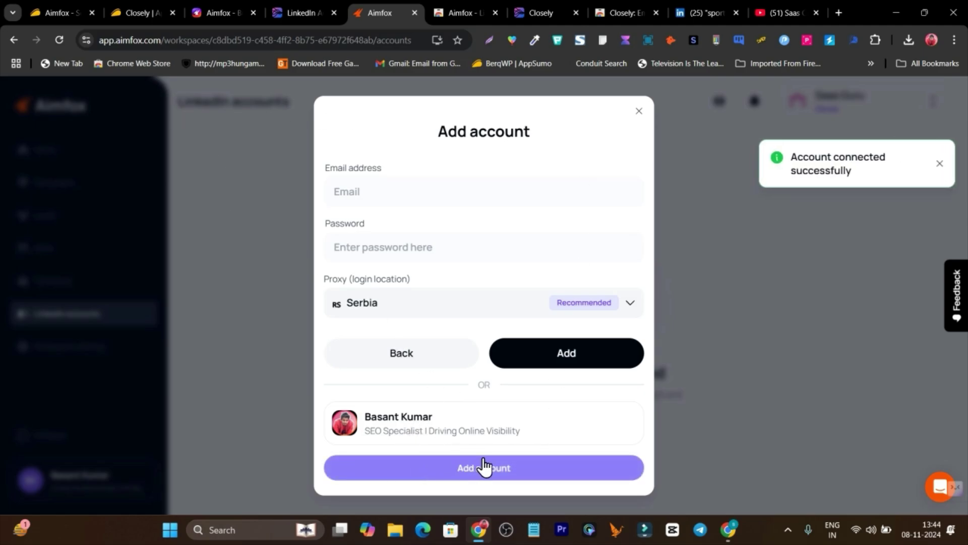
left_click(636, 109)
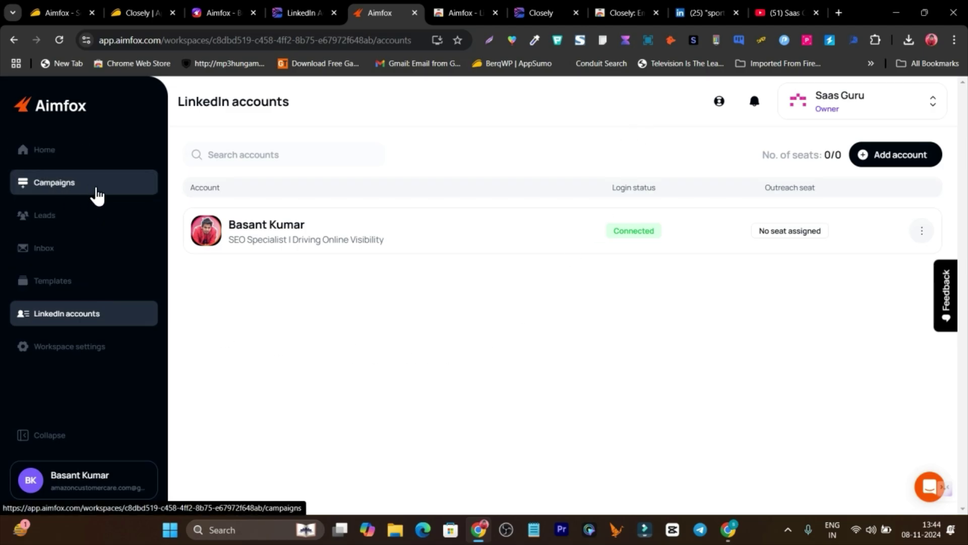
Start a new campaign on the Campaigns page and choose the Post Campaign type.
left_click(96, 196)
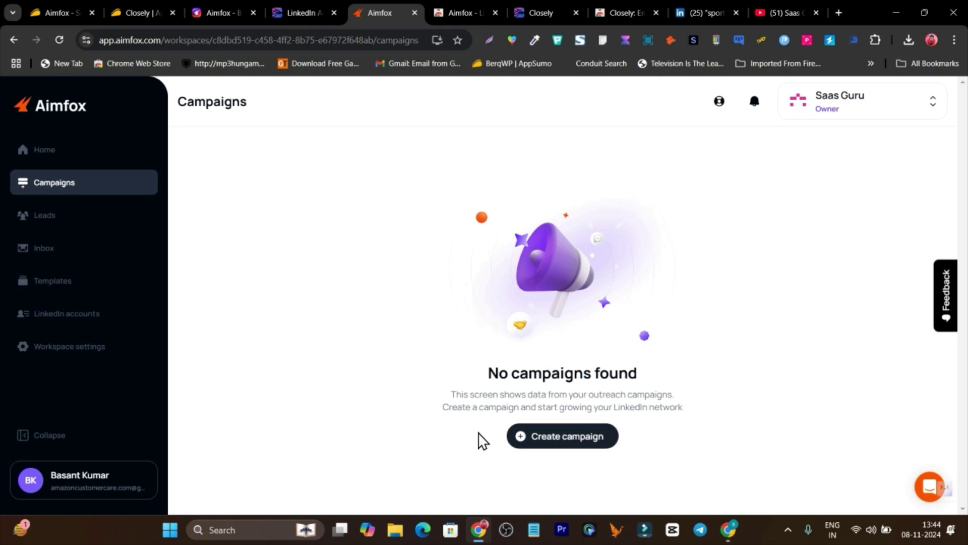
left_click(576, 444)
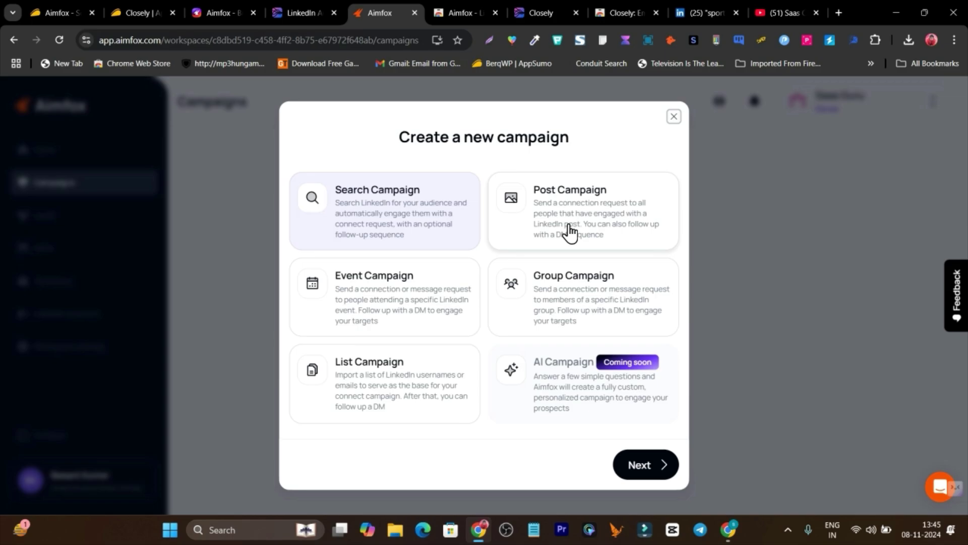
left_click(598, 229)
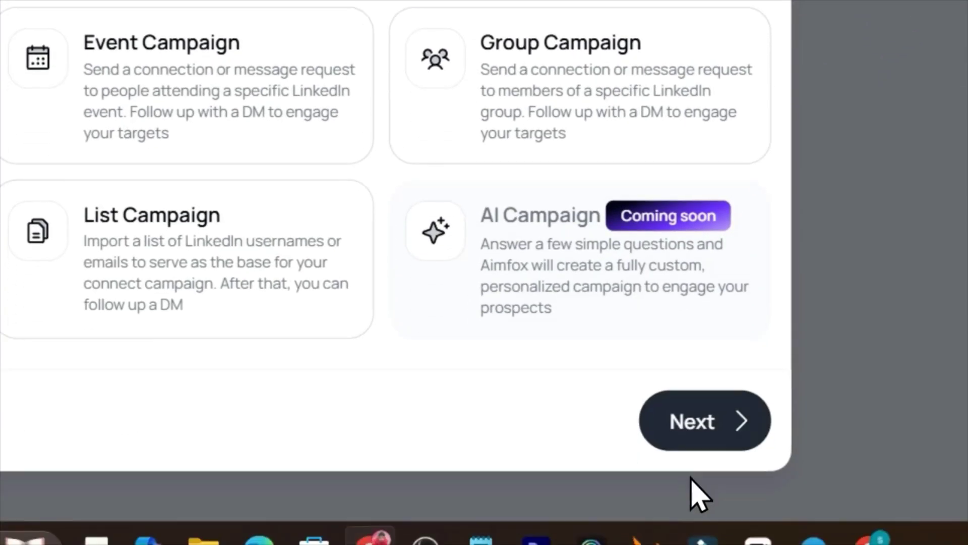
left_click(714, 387)
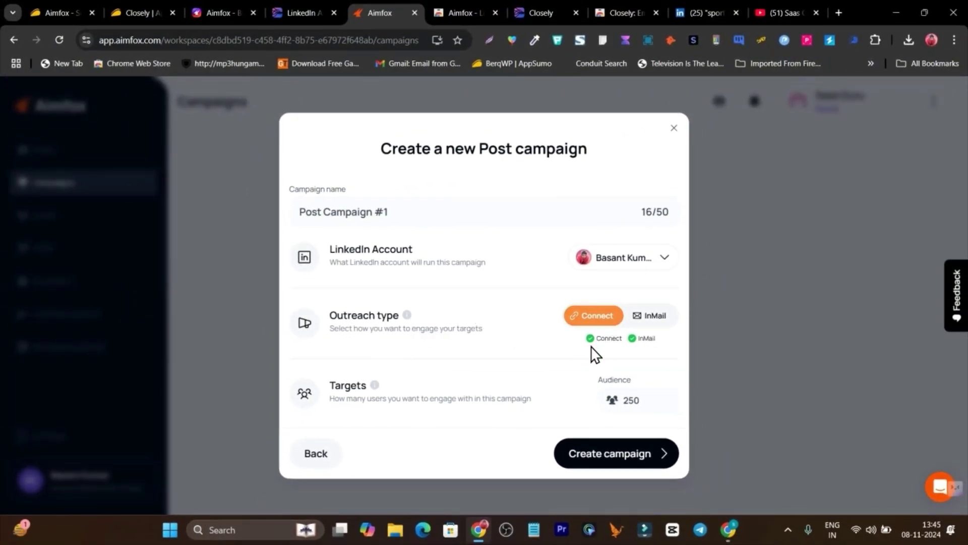
Keep Connect as outreach type, set the audience to 500, and create Post Campaign #1.
left_click(652, 318)
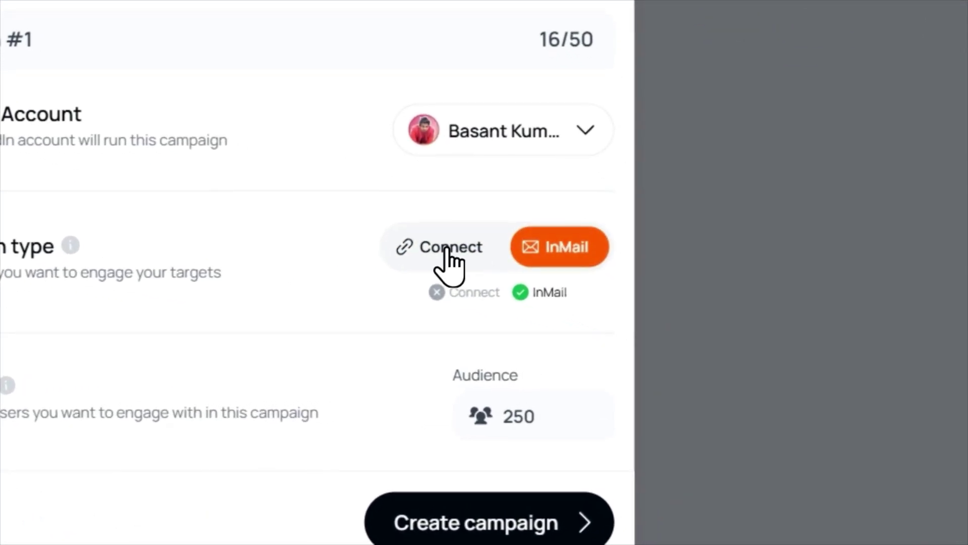
left_click(596, 317)
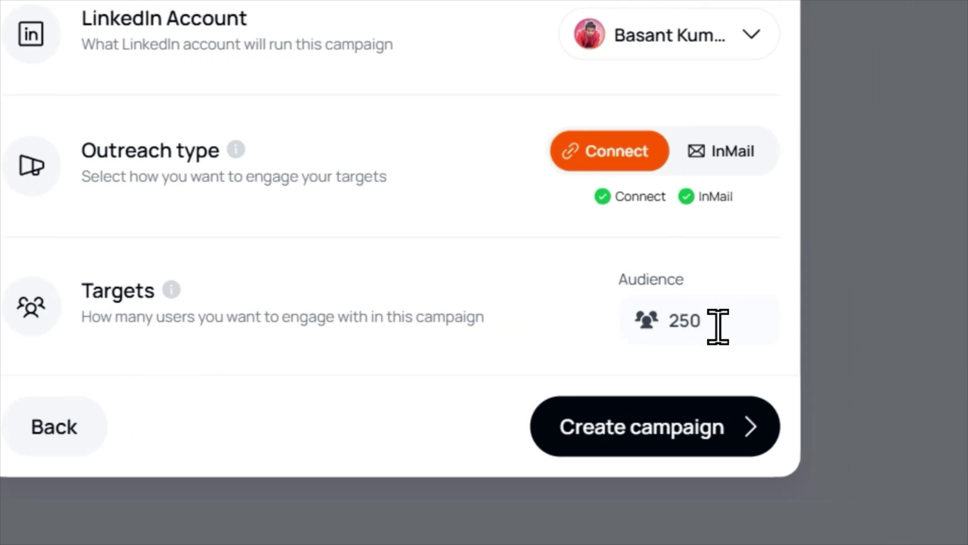
left_click(718, 327)
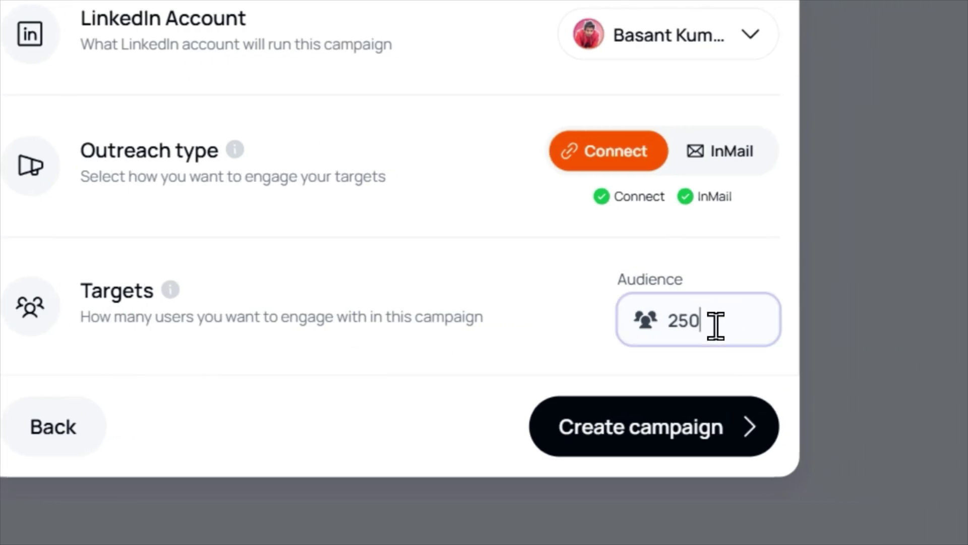
type("5")
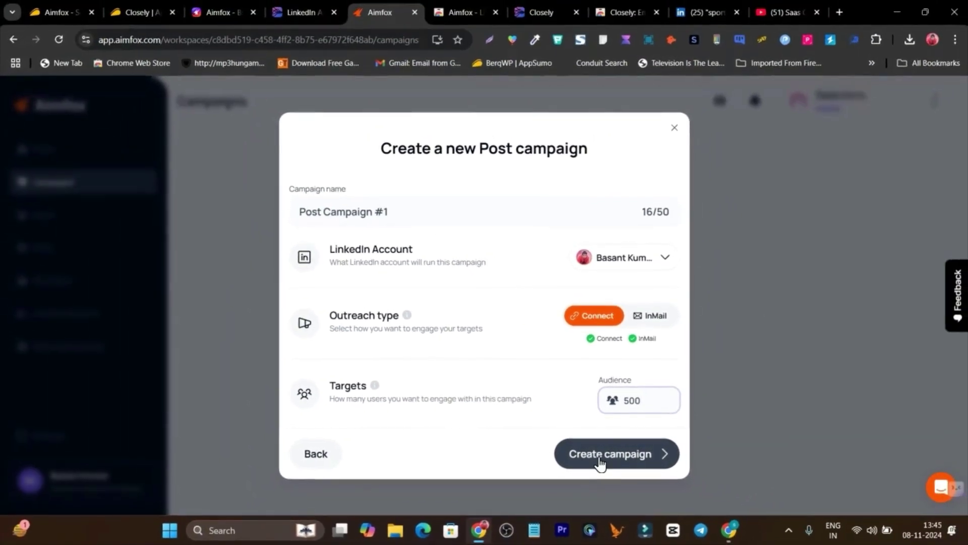
left_click(599, 457)
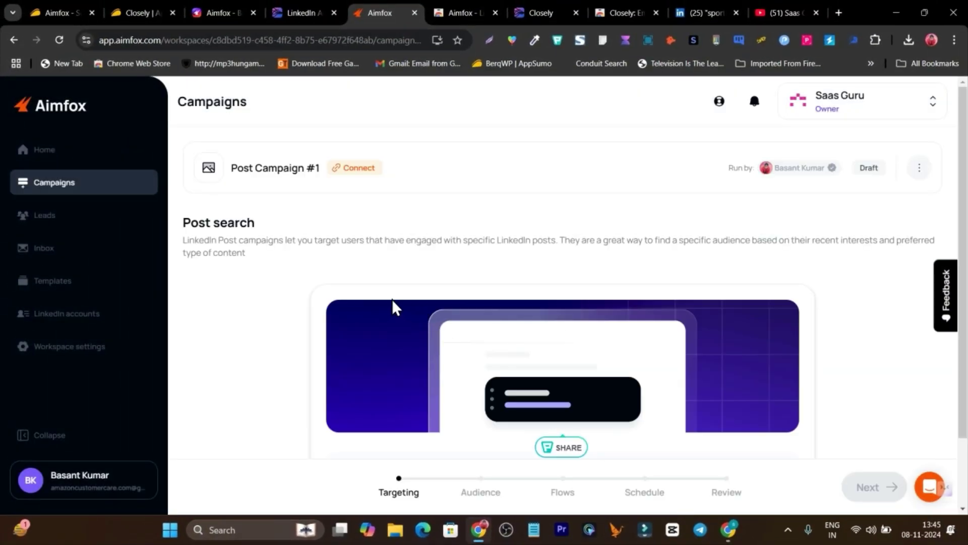
Focus the Enter post URL field, then switch to LinkedIn's 'sport' people search results.
scroll(347, 287, "down", 2)
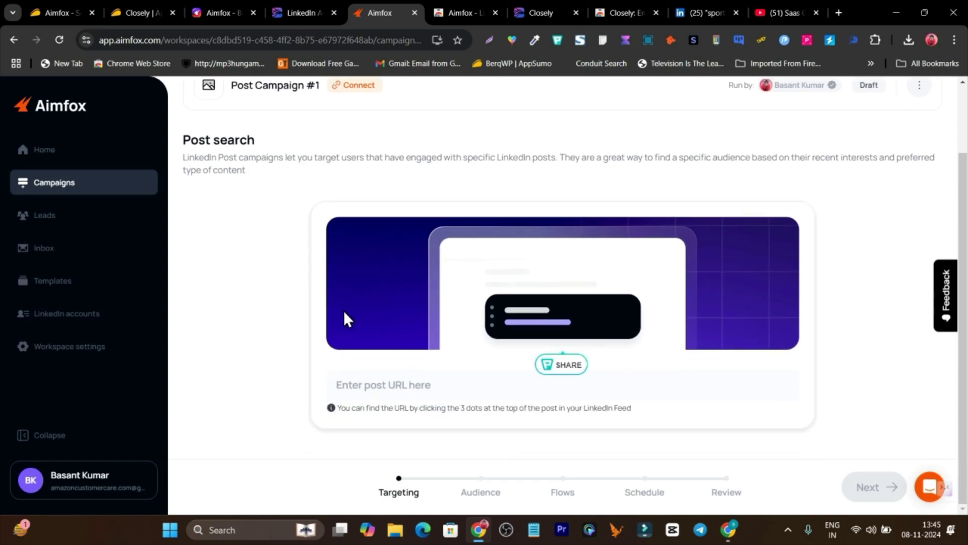
left_click(423, 388)
scroll(424, 391, "up", 2)
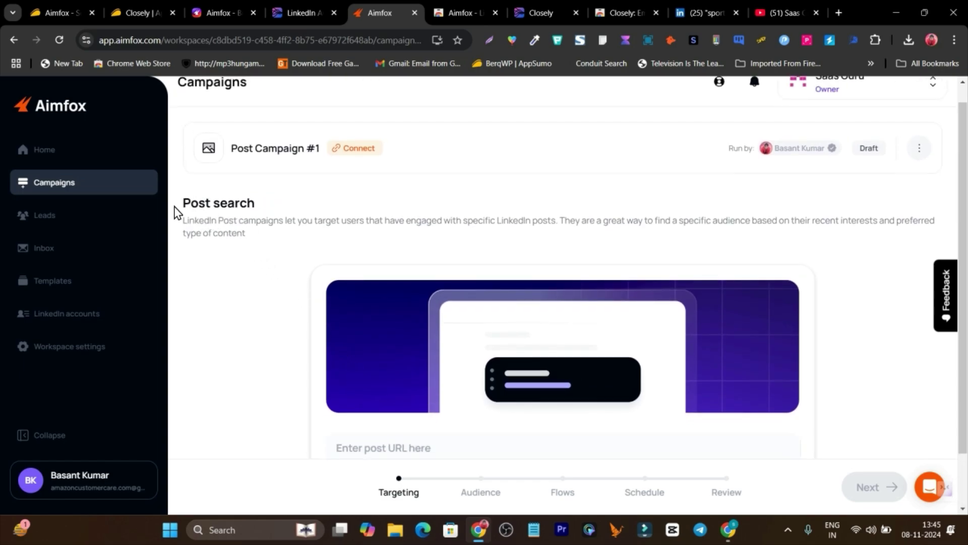
scroll(351, 387, "down", 2)
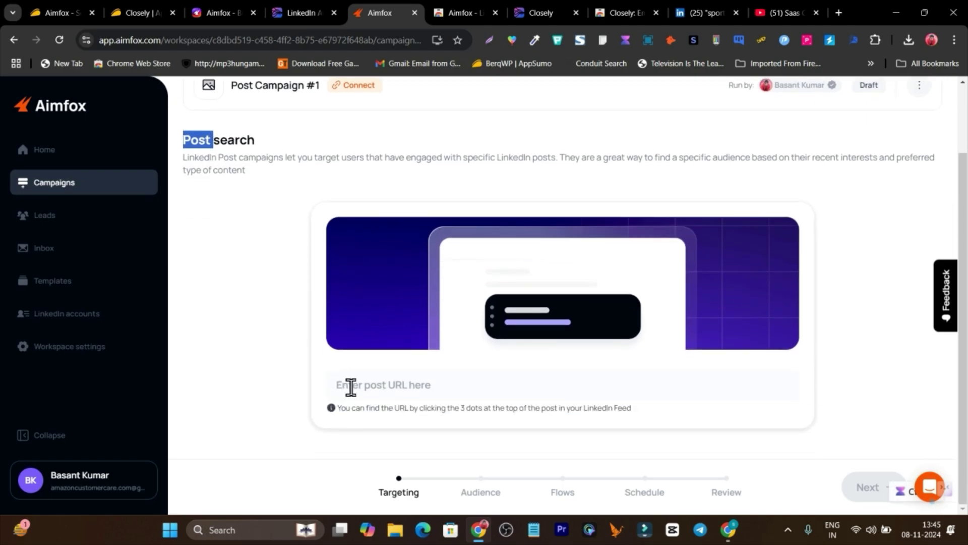
left_click(416, 390)
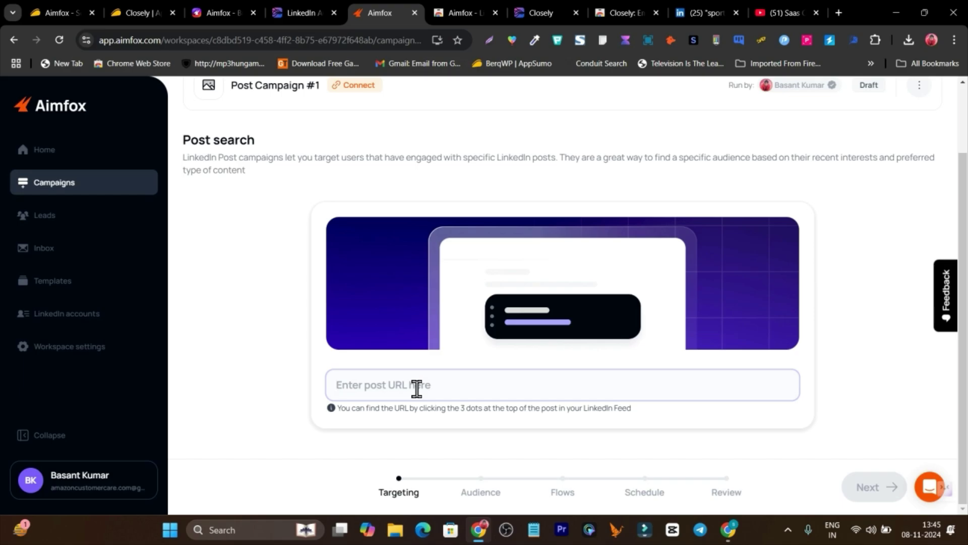
left_click(723, 17)
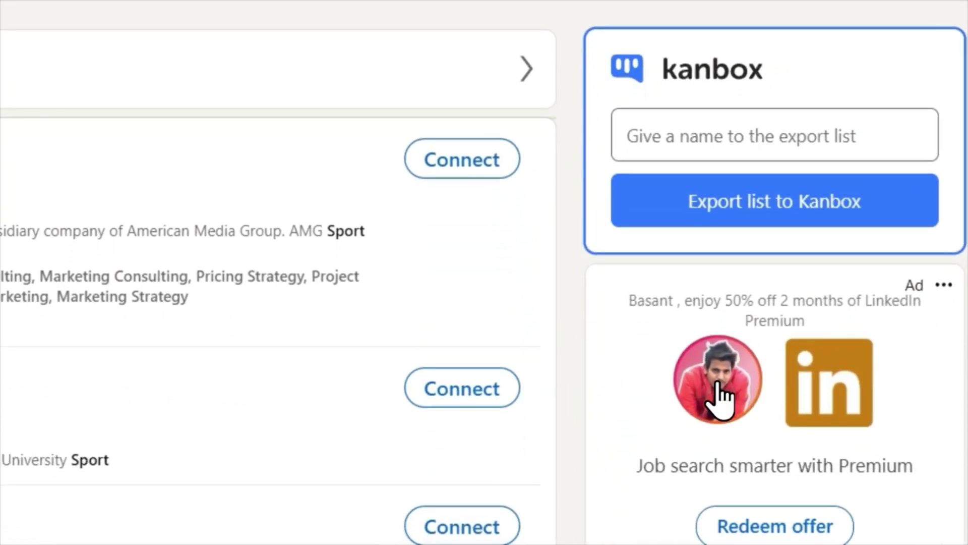
Dismiss the LinkedIn Premium offer and go to your own profile via the Me menu.
left_click(720, 399)
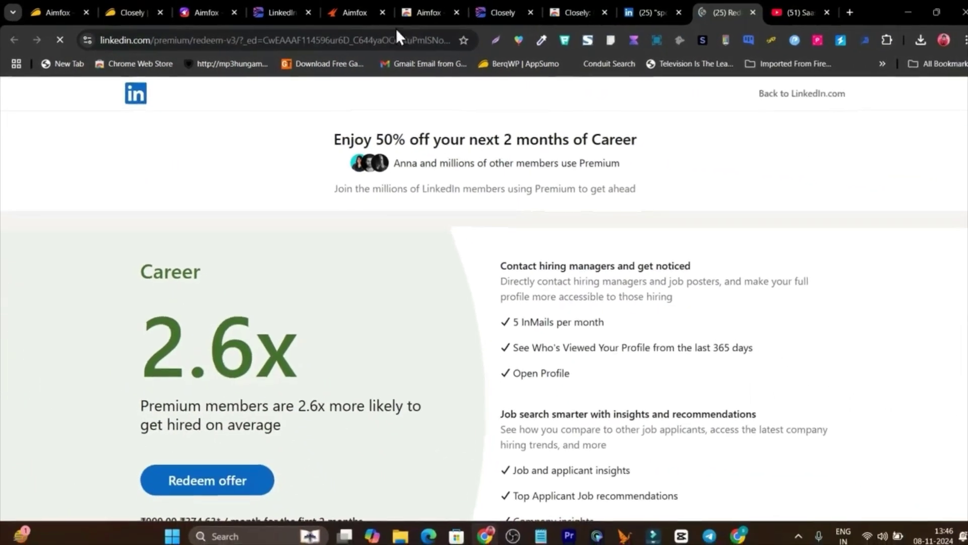
left_click(743, 13)
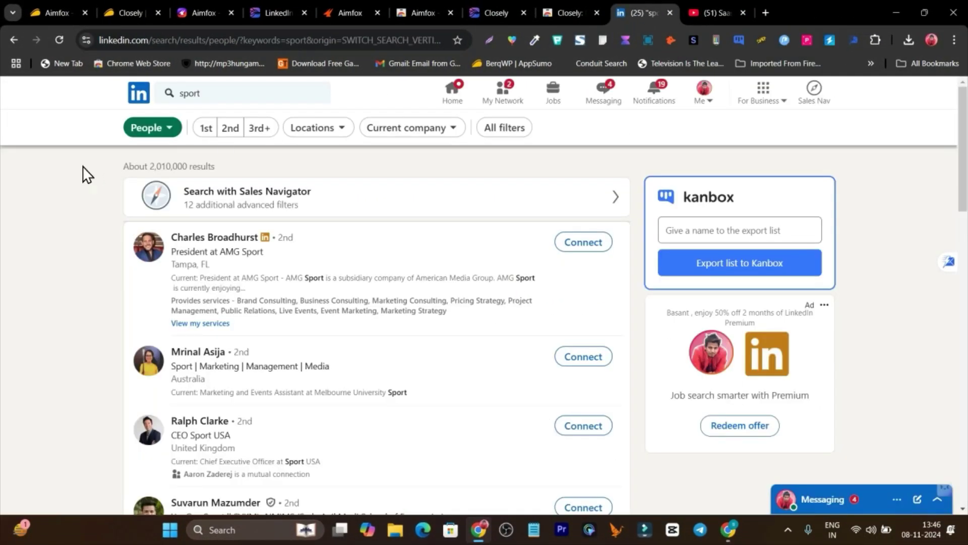
left_click(711, 98)
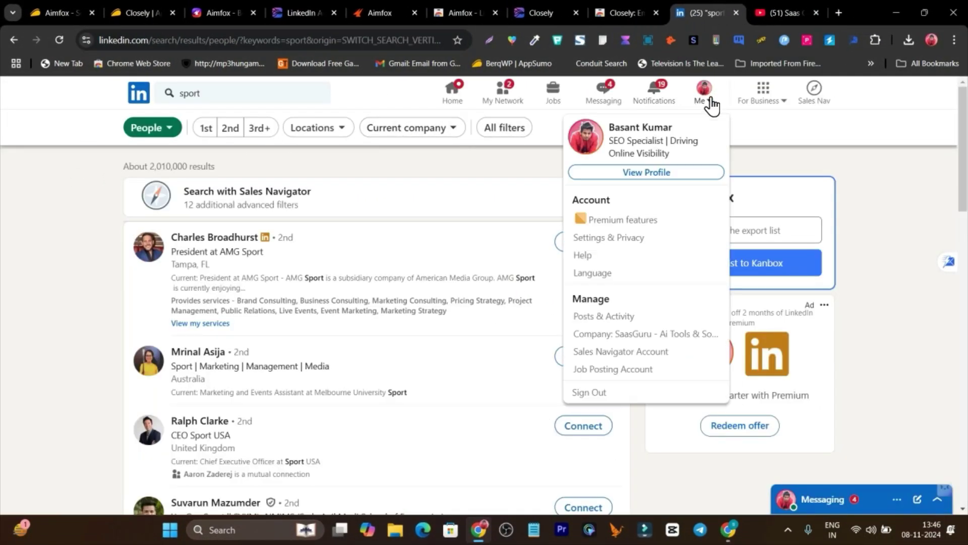
left_click(639, 172)
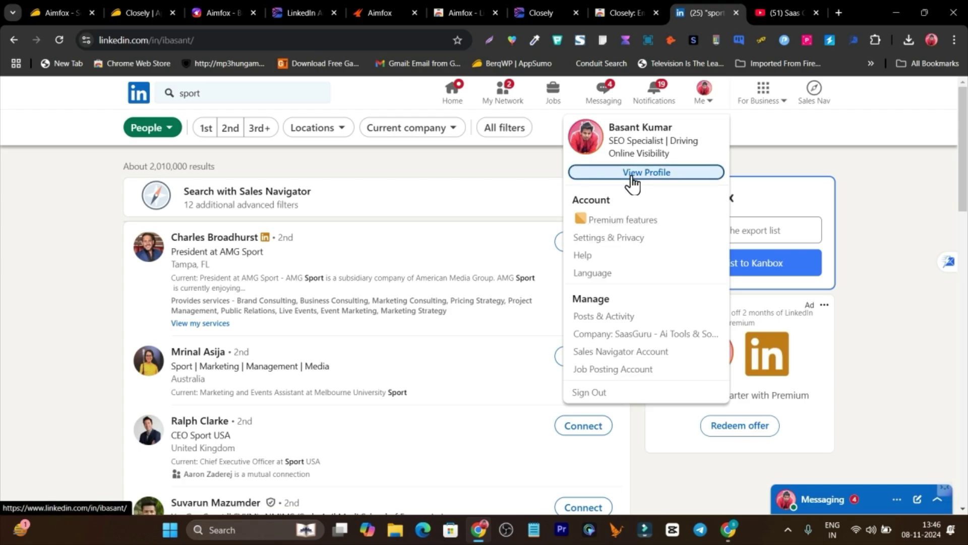
Copy the link to your latest post about e-commerce video ads and return to Aimfox.
scroll(452, 189, "down", 1)
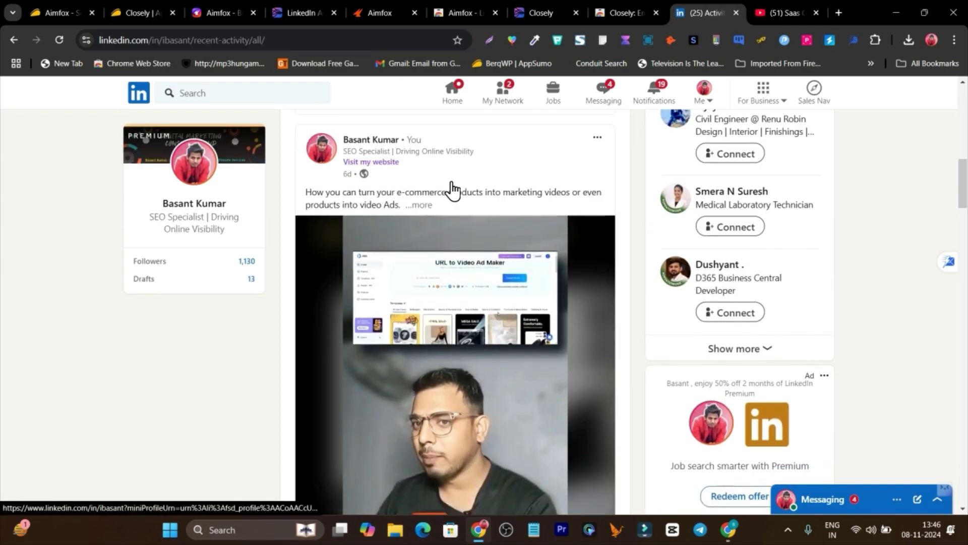
scroll(560, 234, "up", 2)
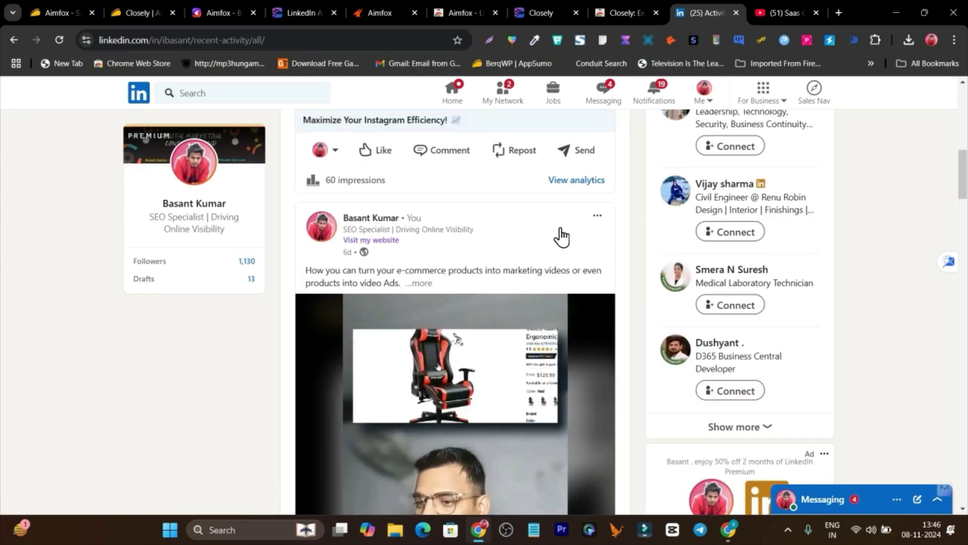
left_click(598, 217)
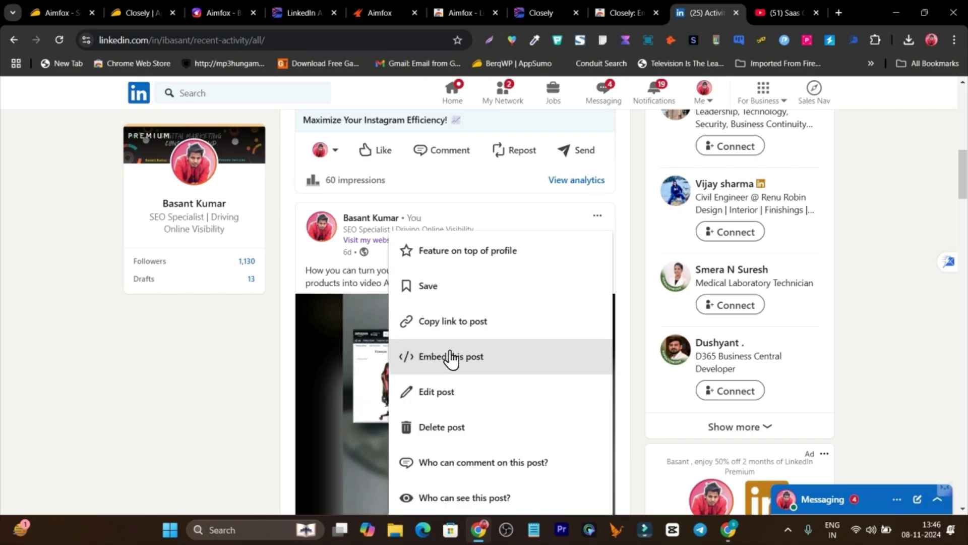
left_click(470, 331)
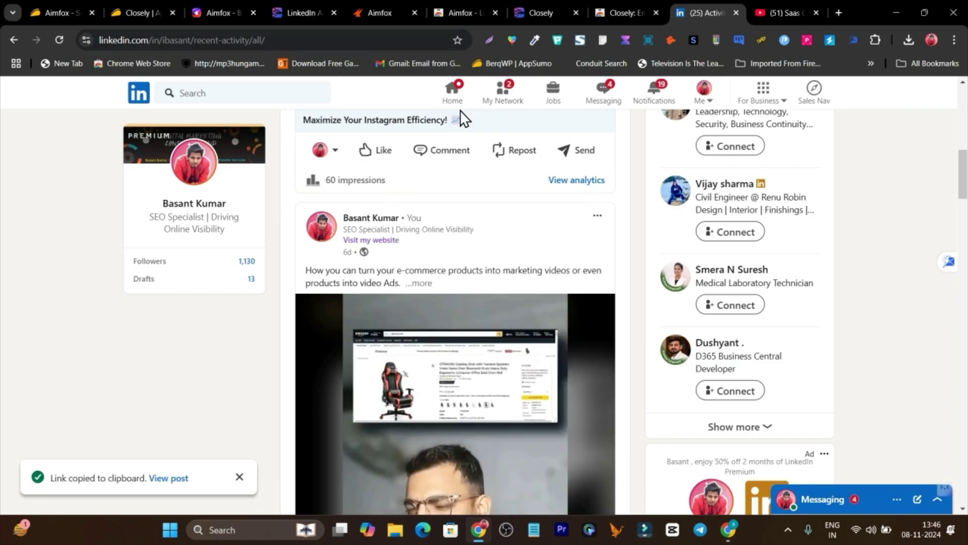
left_click(387, 10)
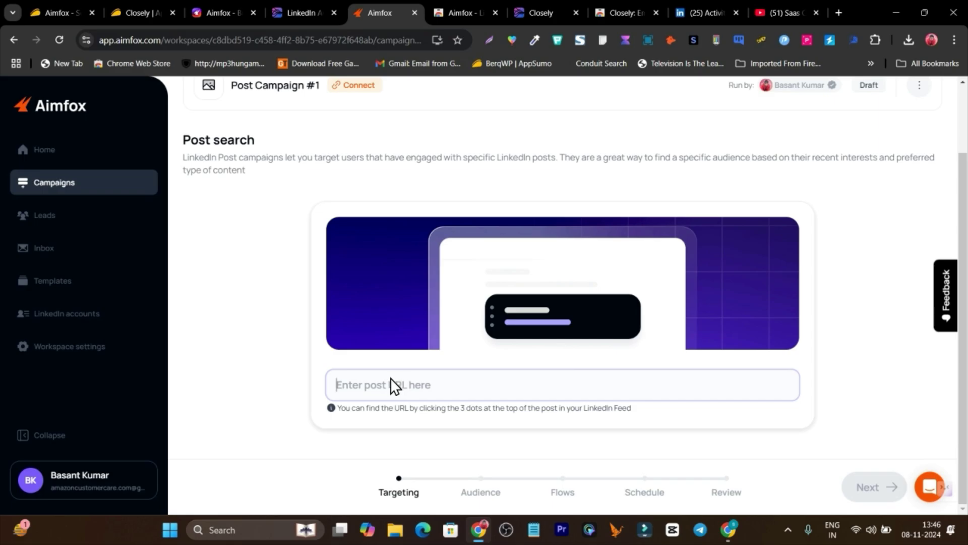
Paste the copied post URL into Post search and continue to the 250-target audience preview.
key("ctrl+v")
scroll(642, 261, "down", 3)
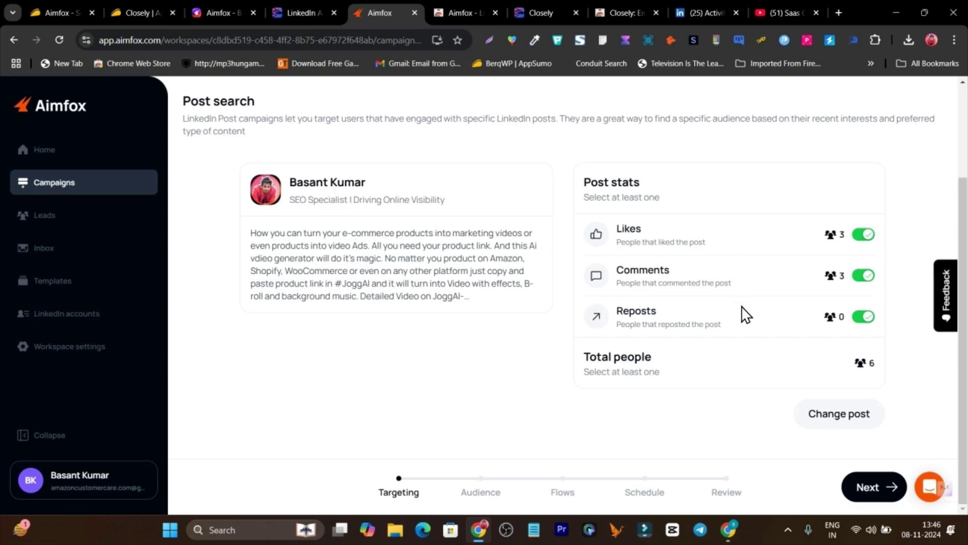
left_click(869, 488)
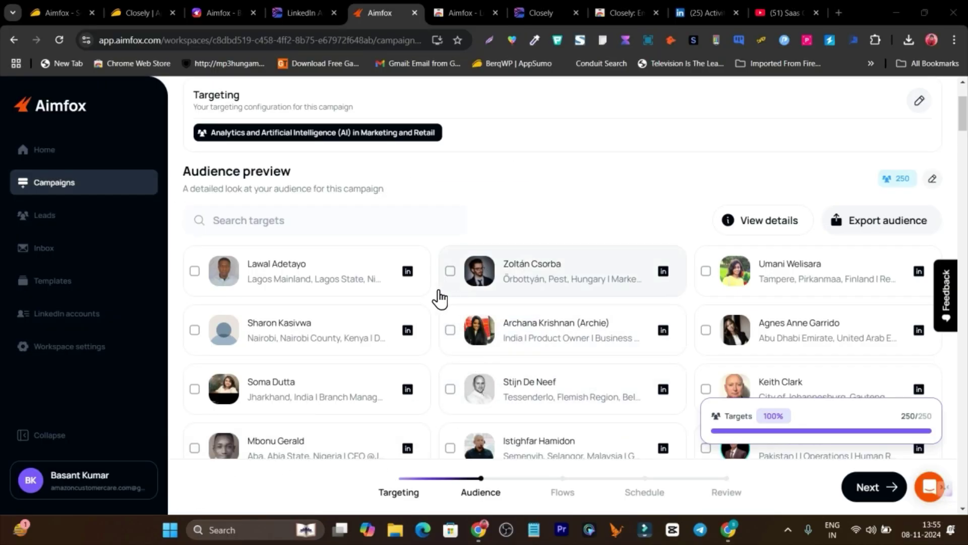
Tick the first two audience member cards and advance the campaign to Flows.
scroll(442, 307, "down", 5)
scroll(286, 292, "up", 5)
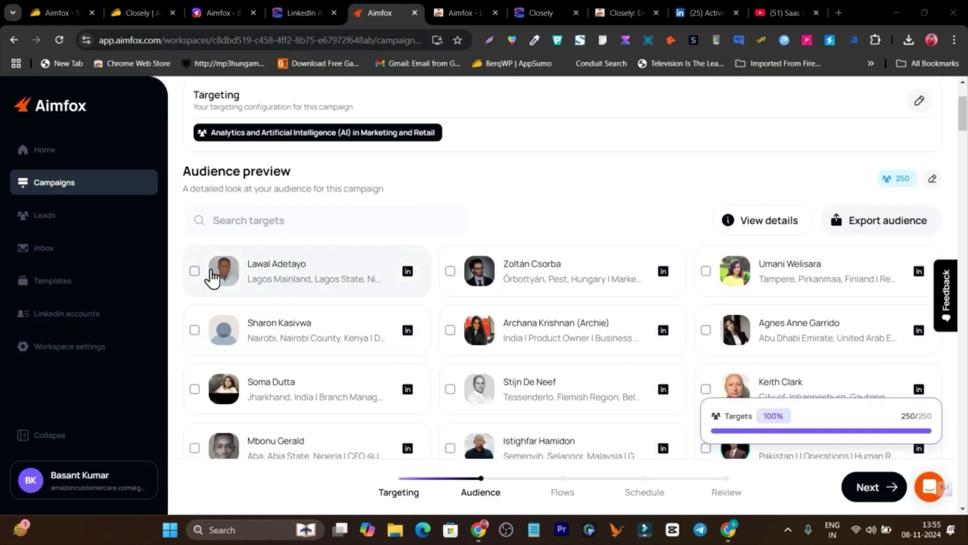
left_click(194, 271)
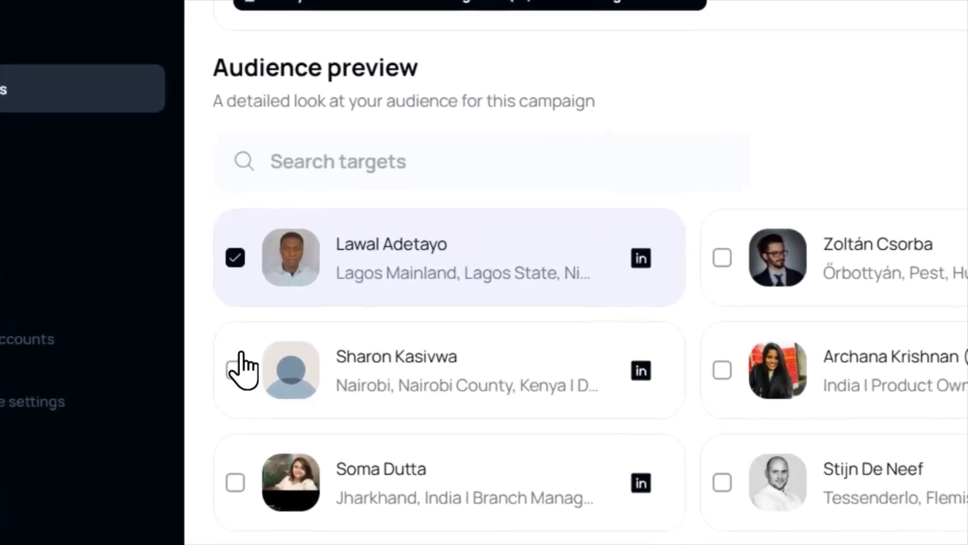
left_click(195, 330)
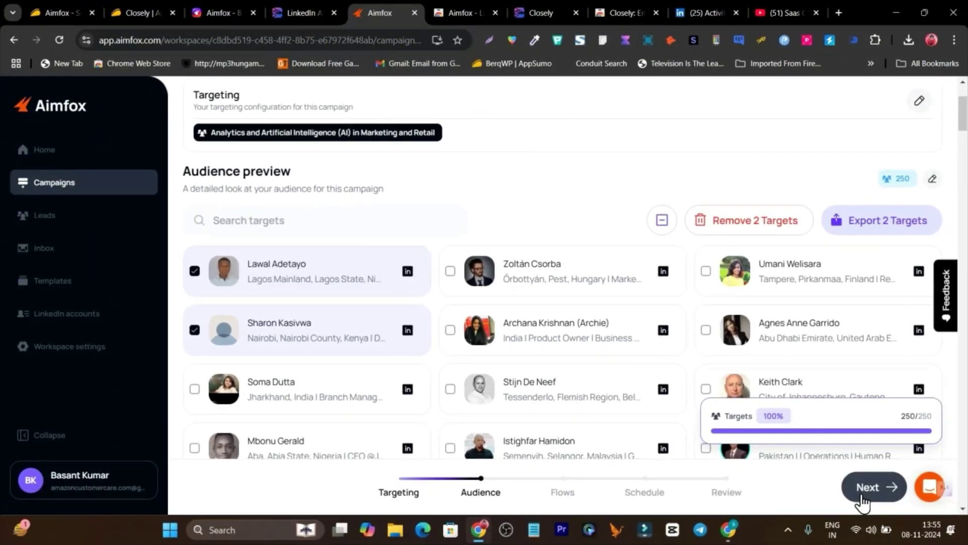
left_click(195, 389)
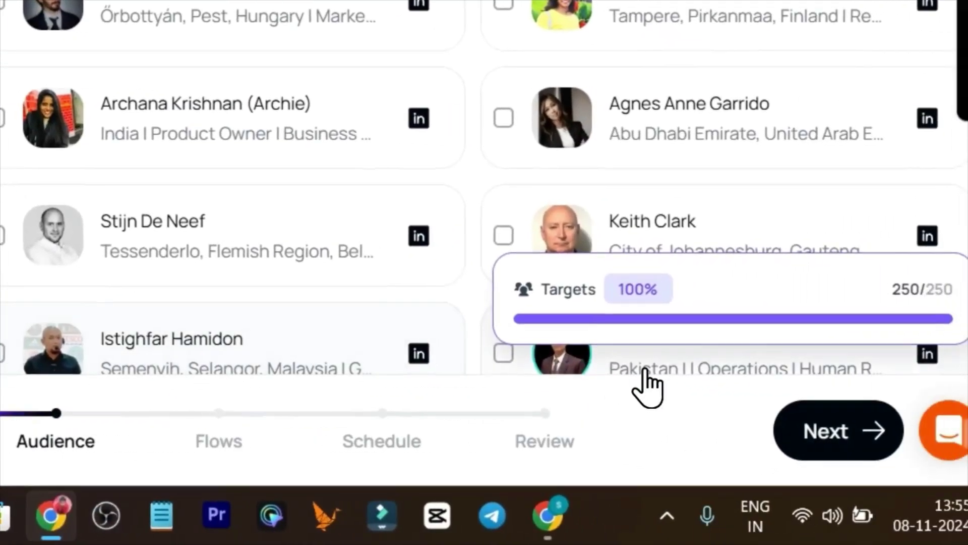
left_click(750, 430)
scroll(712, 444, "down", 5)
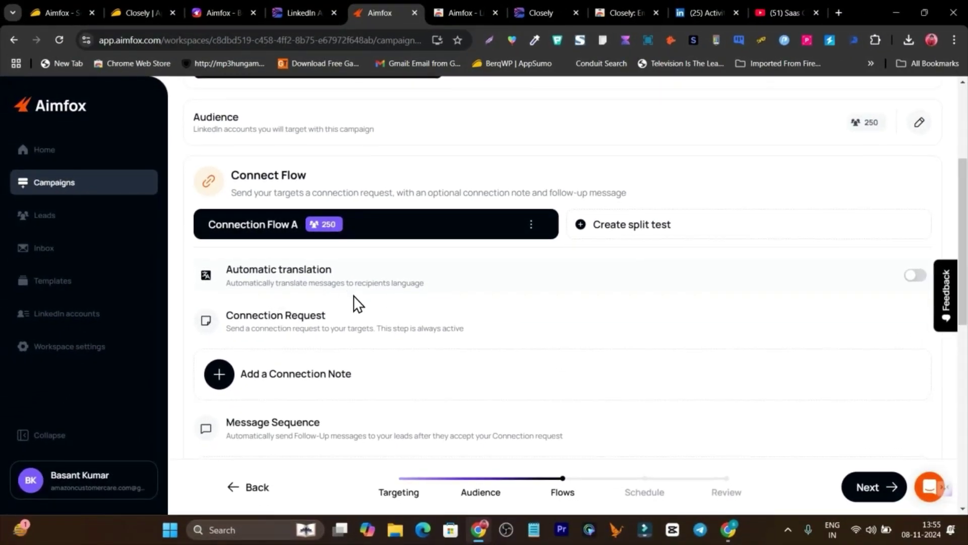
Add a connection note to Connection Flow A's request and list the message templates.
scroll(357, 303, "down", 1)
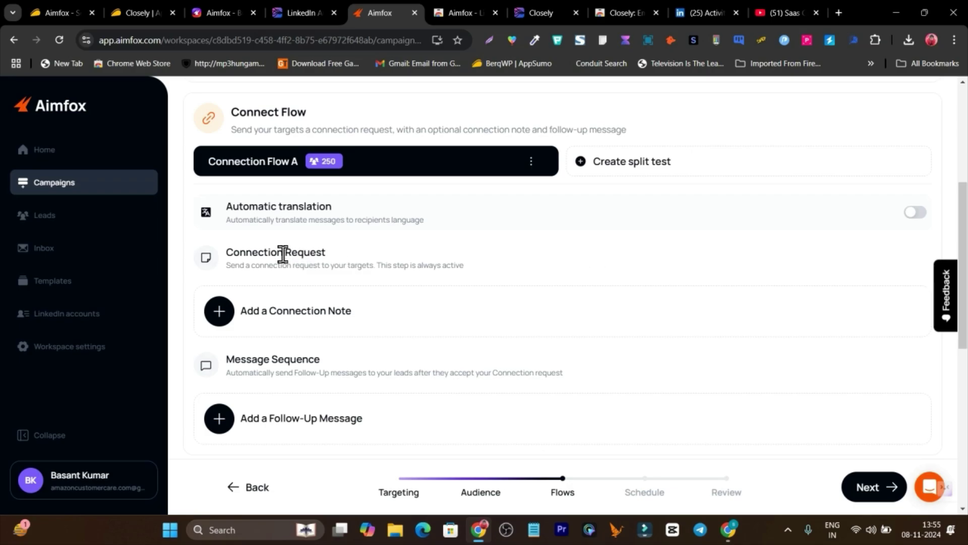
scroll(320, 322, "down", 3)
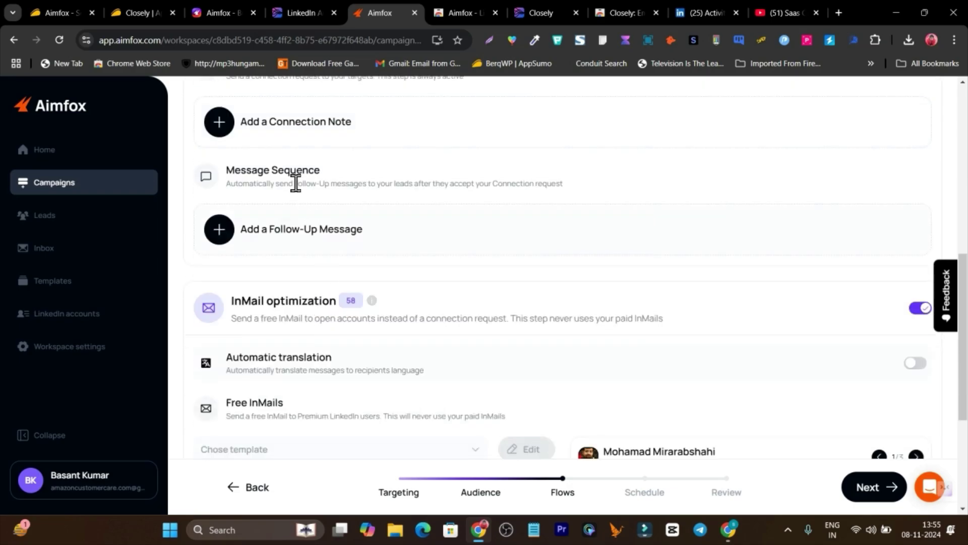
scroll(297, 184, "up", 1)
left_click(301, 193)
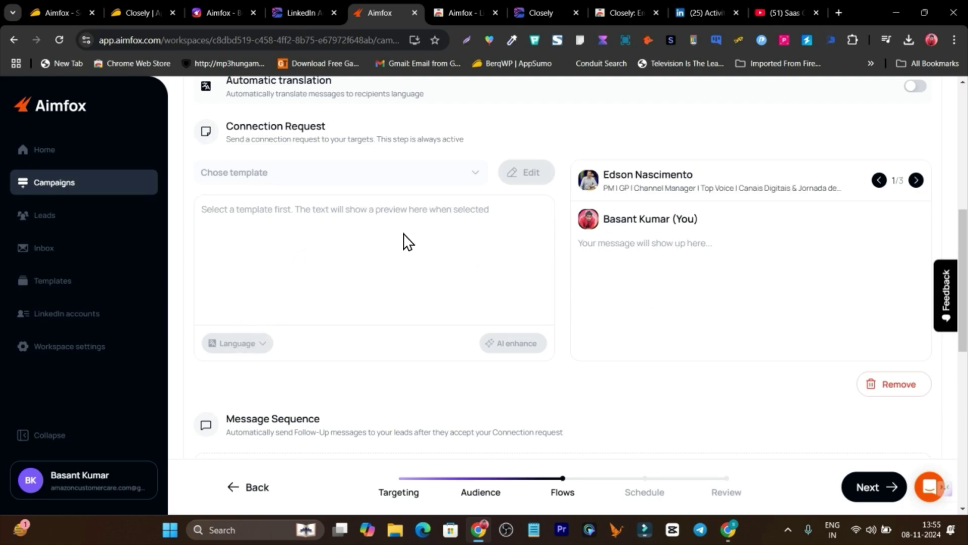
left_click(298, 177)
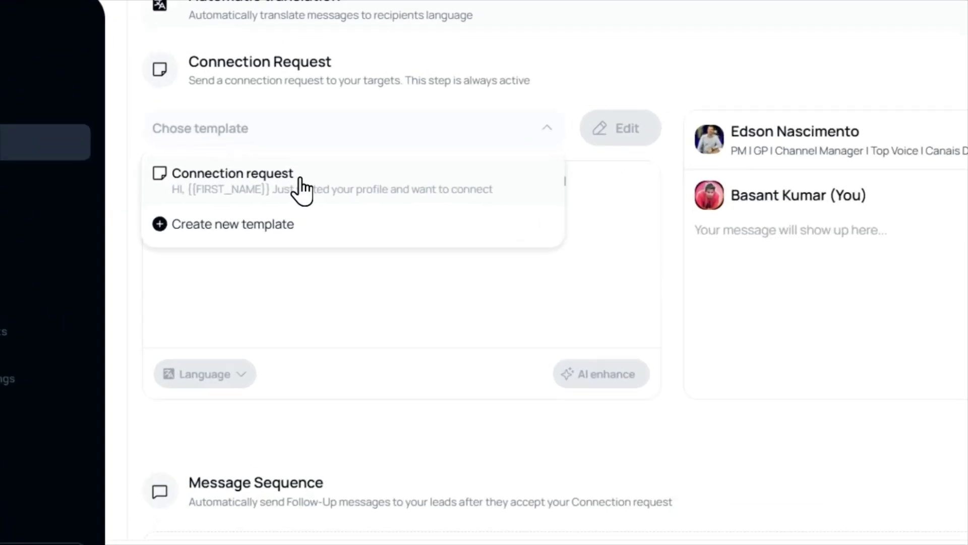
Apply the Connection request template, AI-enhance it, and preview the note for lead 2/3.
left_click(303, 216)
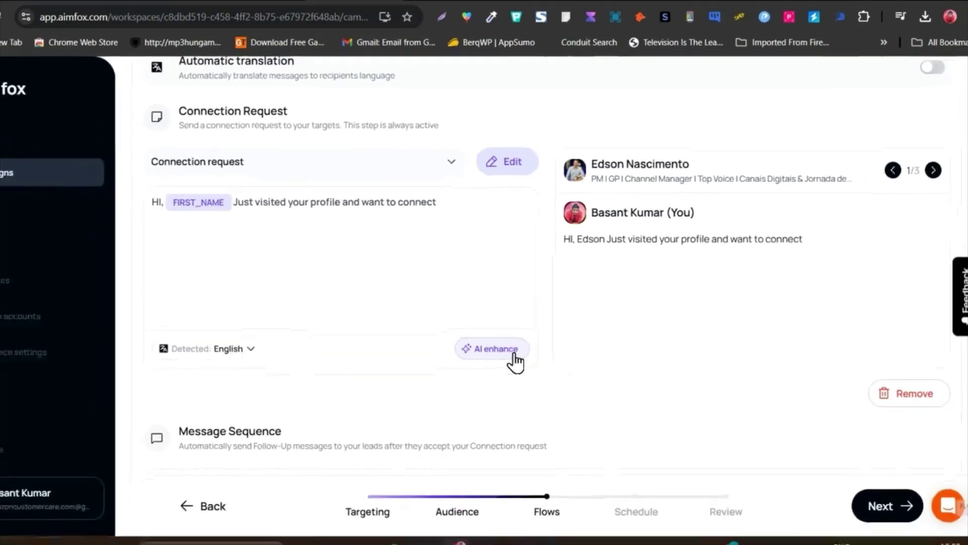
left_click(514, 353)
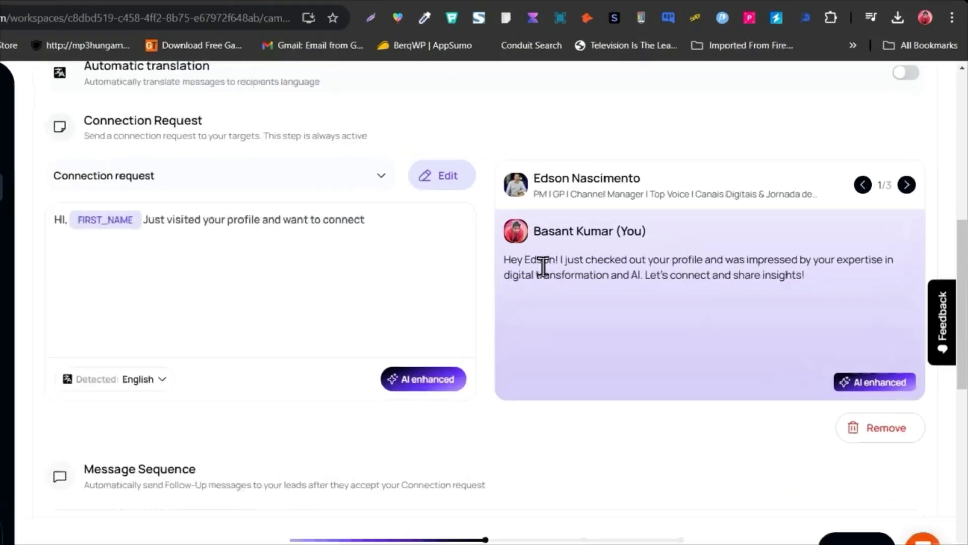
double_click(613, 249)
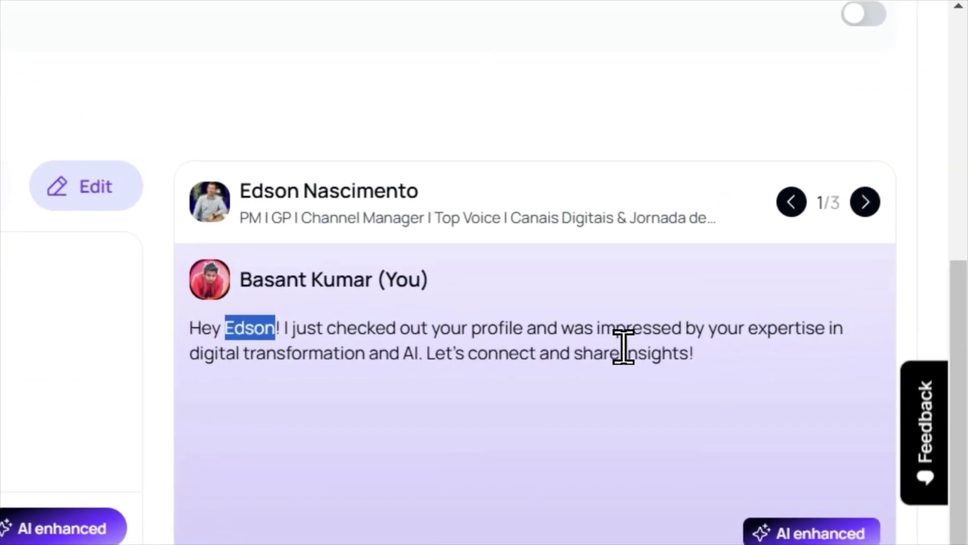
left_click(690, 342)
left_click_drag(693, 353, 432, 337)
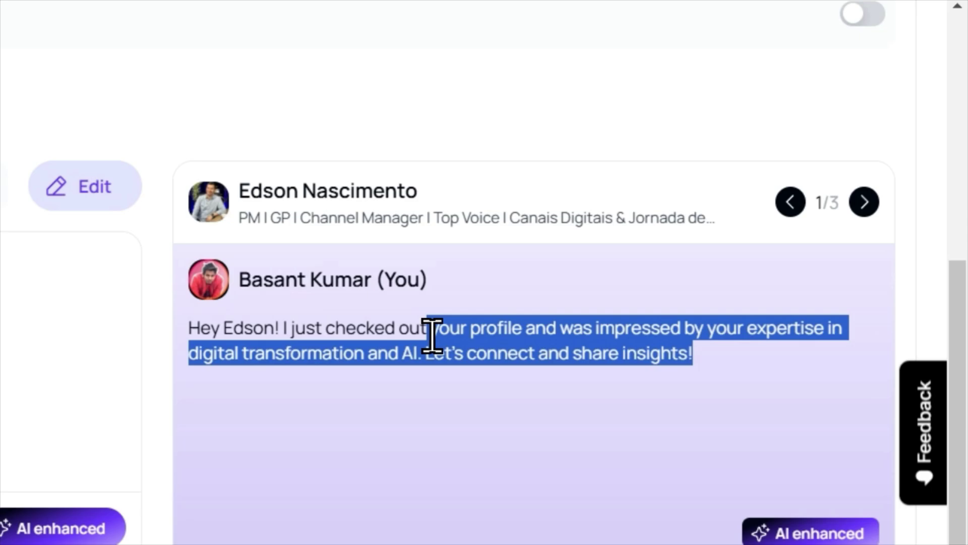
left_click(864, 202)
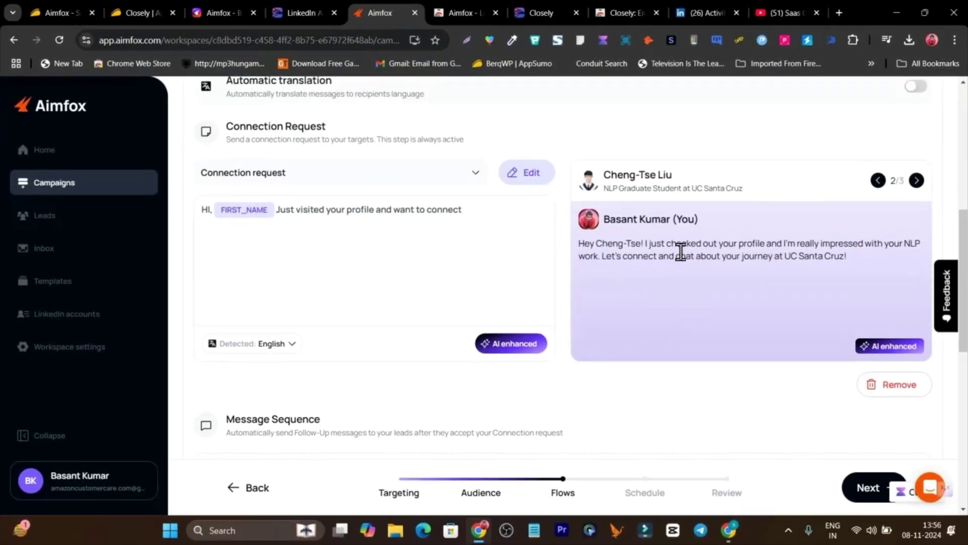
Turn off InMail optimization and continue to the Schedule step.
scroll(626, 186, "down", 5)
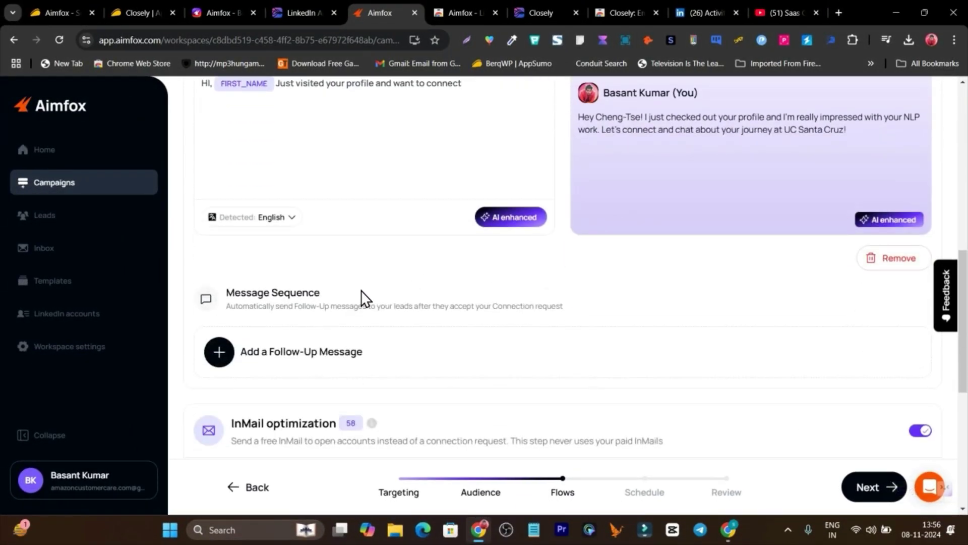
scroll(323, 205, "down", 3)
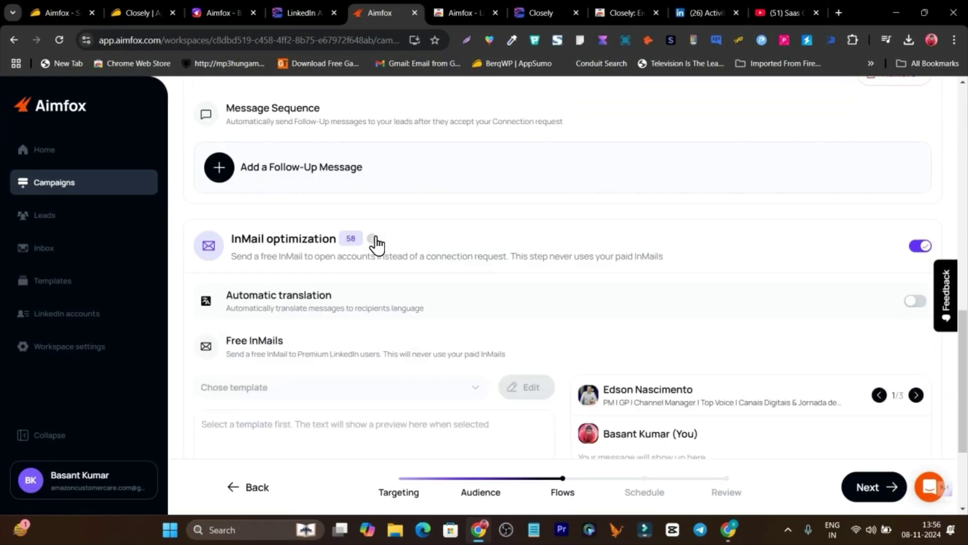
scroll(417, 240, "up", 4)
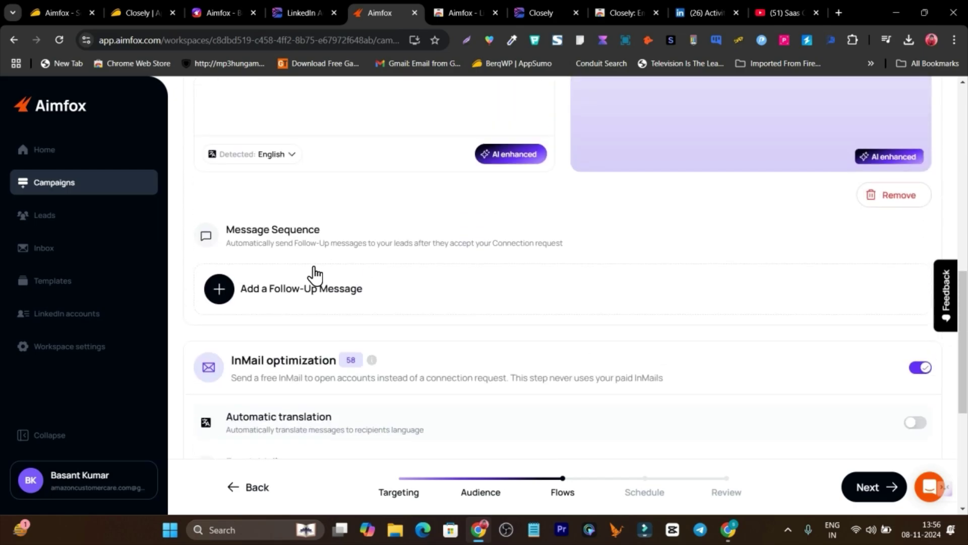
scroll(444, 281, "up", 2)
scroll(446, 280, "down", 4)
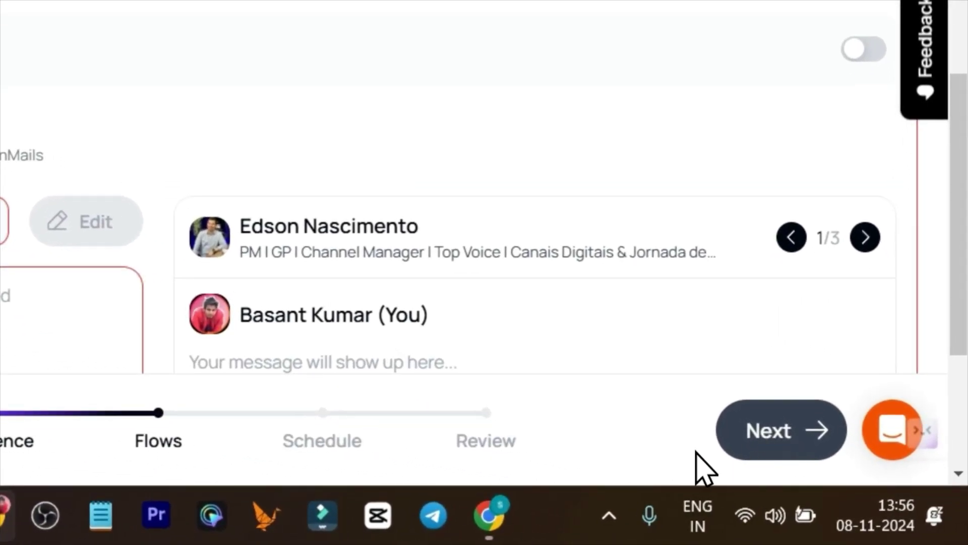
scroll(822, 194, "up", 3)
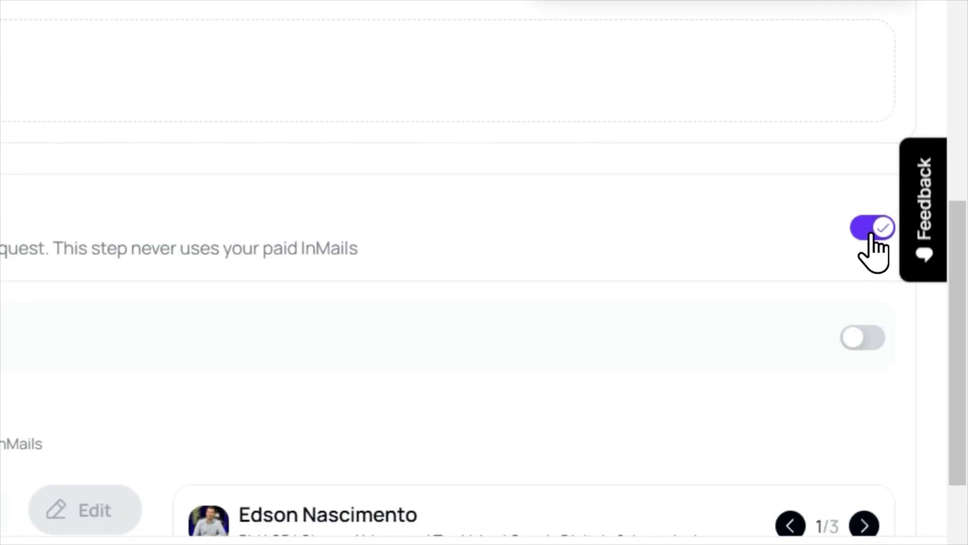
left_click(869, 201)
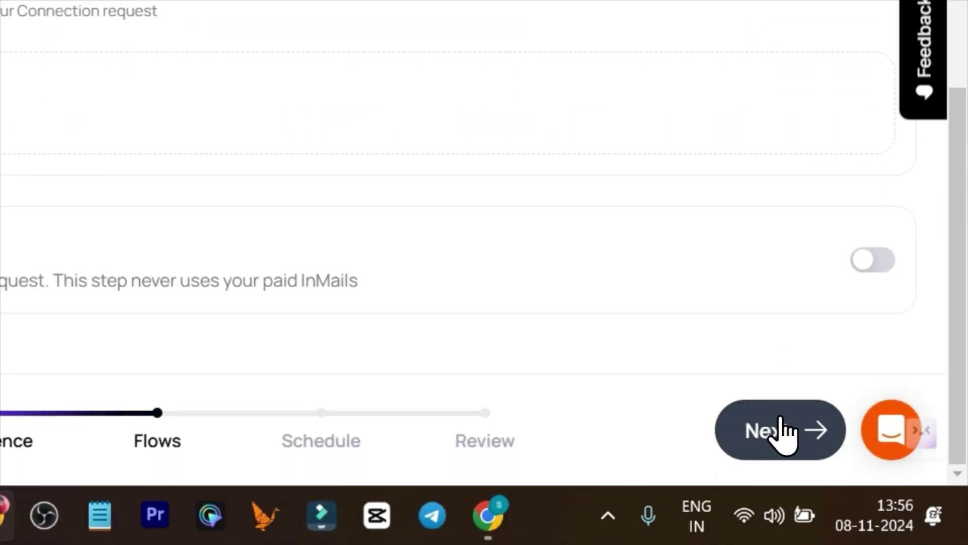
left_click(780, 431)
scroll(235, 488, "down", 10)
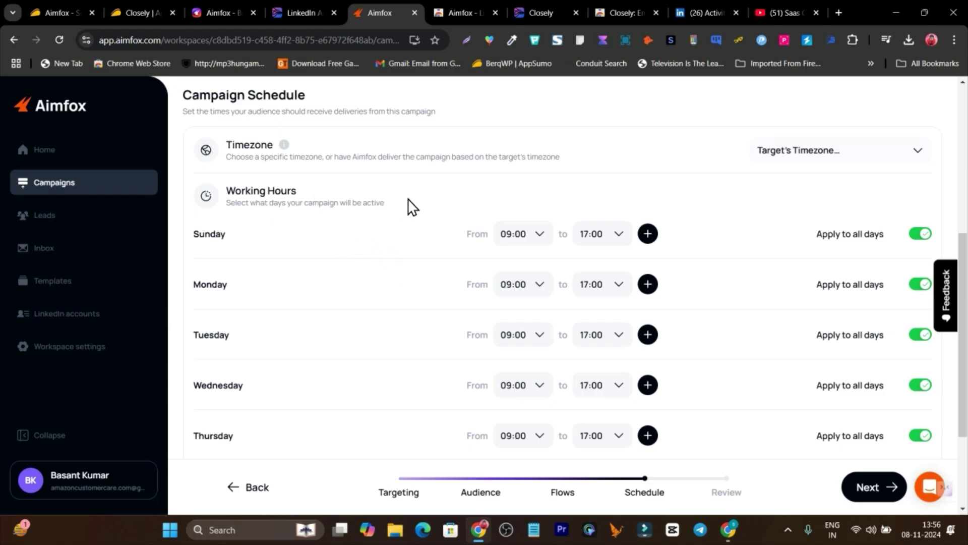
Choose Target's Timezone (Recommended) and continue to the campaign Review step.
left_click(803, 157)
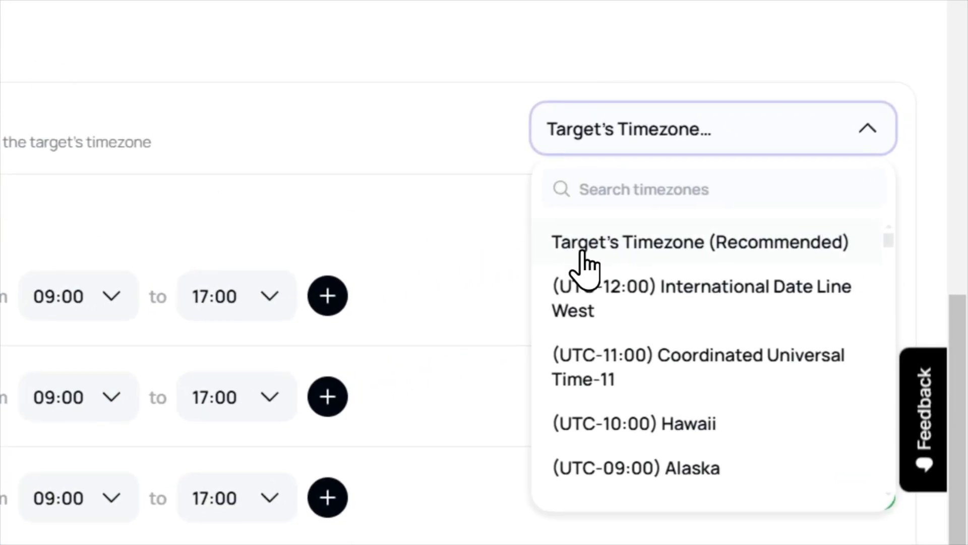
left_click(674, 255)
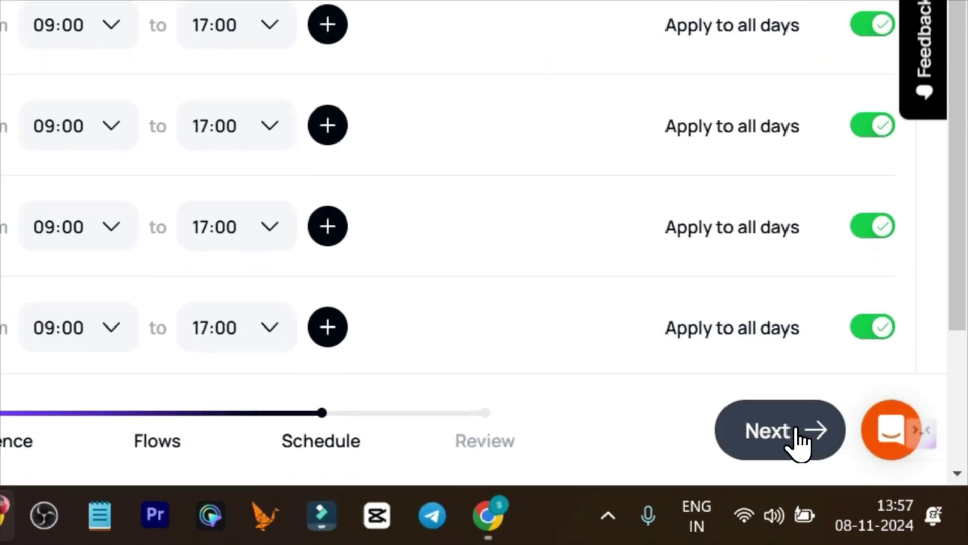
left_click(799, 439)
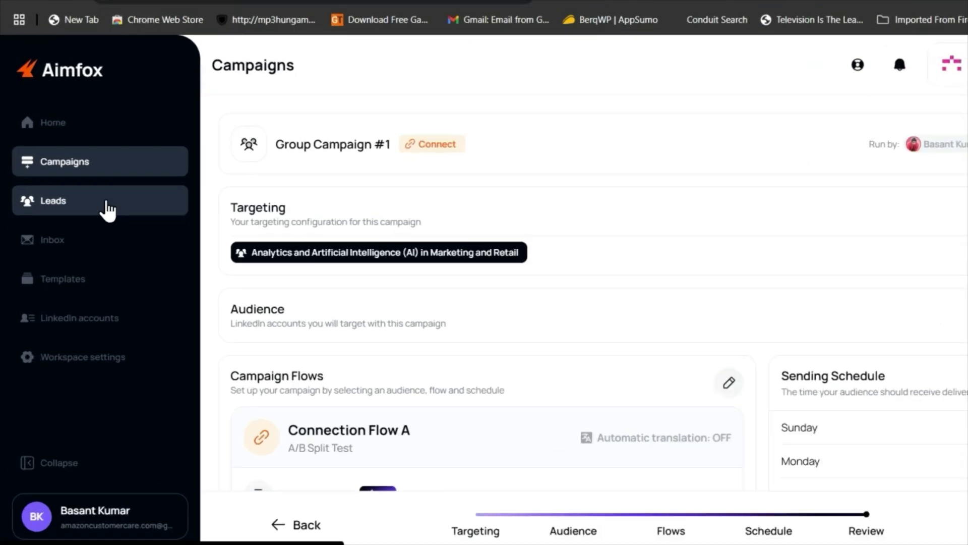
Browse the Leads list, then show the Inbox of lead conversations.
left_click(76, 222)
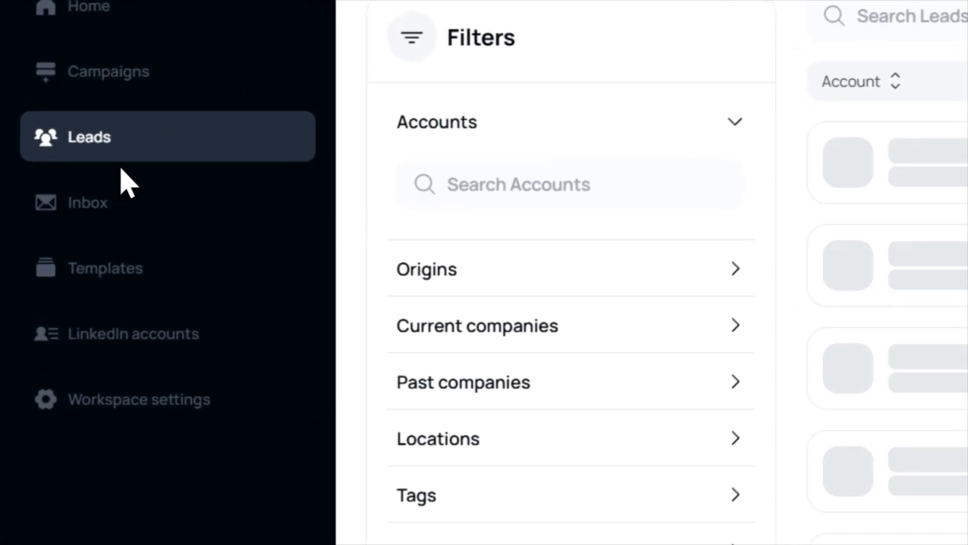
scroll(785, 375, "down", 2)
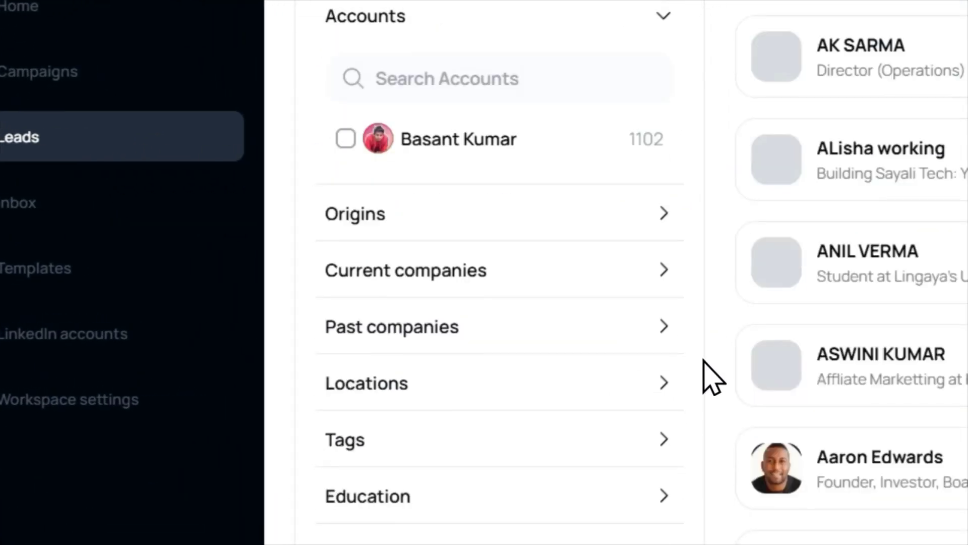
scroll(713, 376, "down", 3)
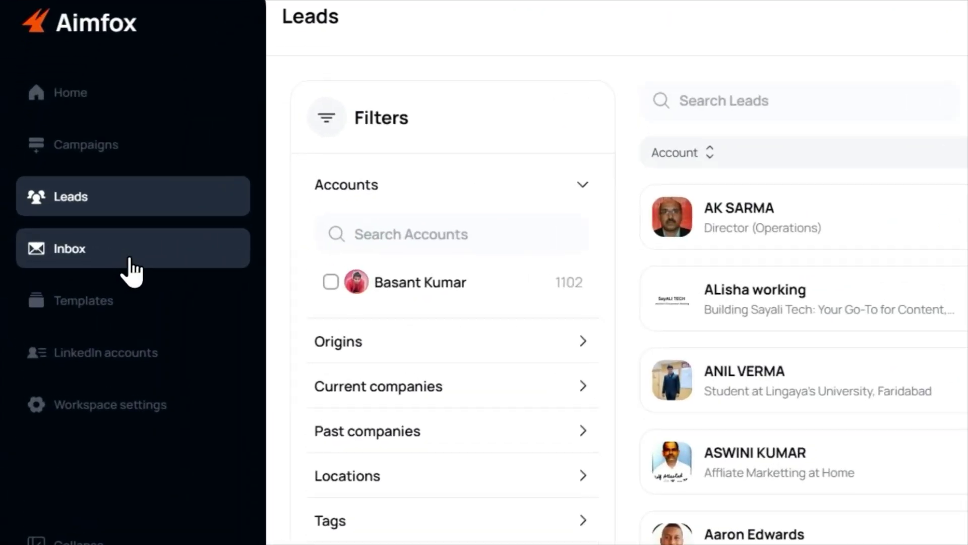
left_click(78, 255)
scroll(246, 207, "down", 8)
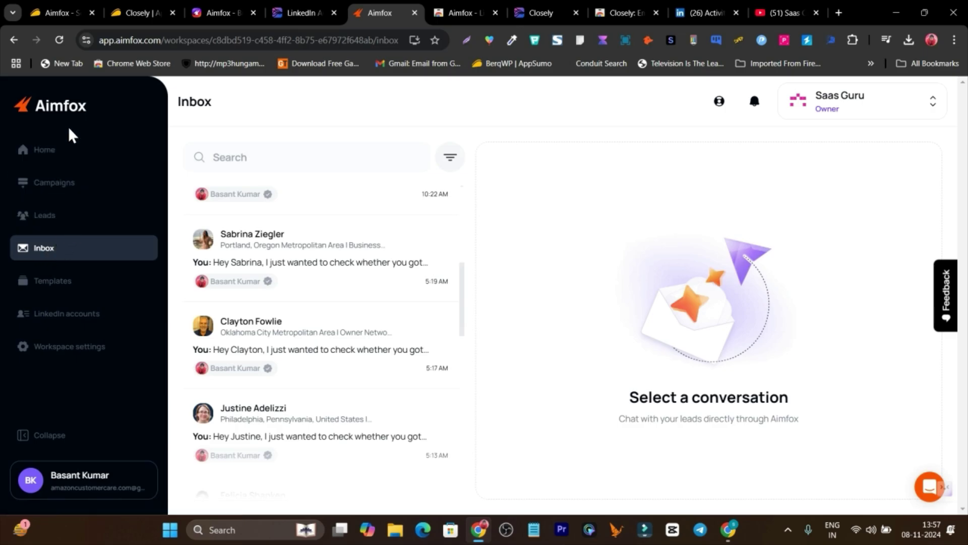
Look through the Inbox conversations, then open the Templates page with two Connection request templates.
scroll(319, 276, "down", 1)
scroll(323, 360, "down", 4)
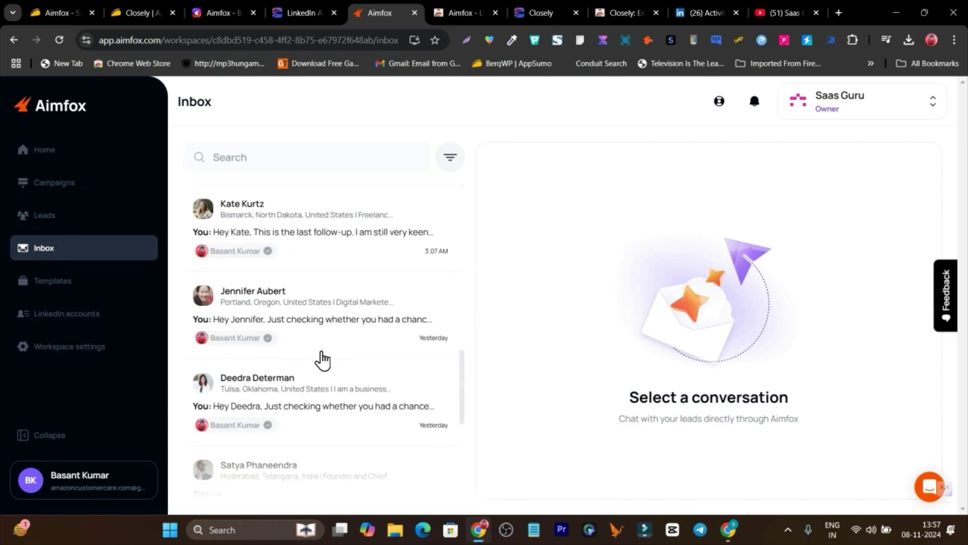
scroll(348, 385, "up", 4)
scroll(348, 384, "up", 5)
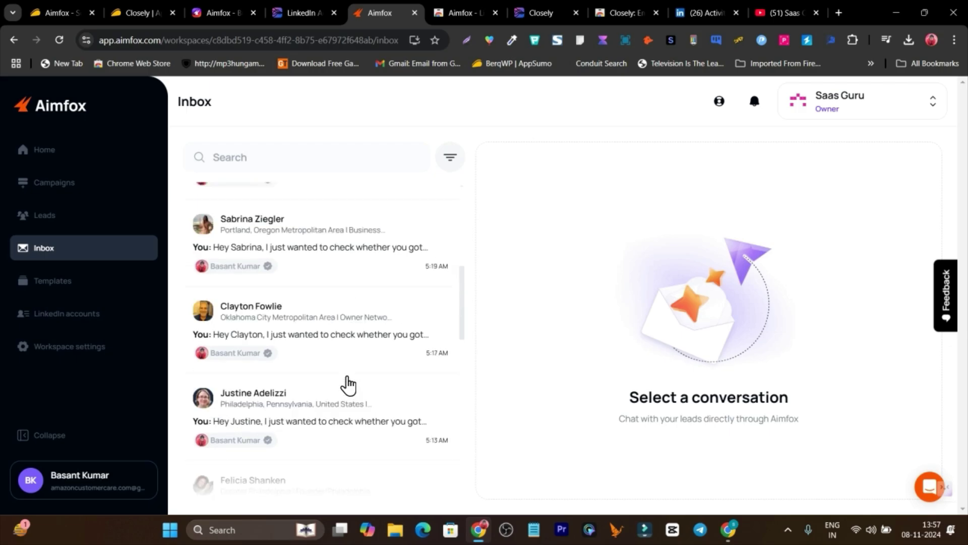
left_click(61, 282)
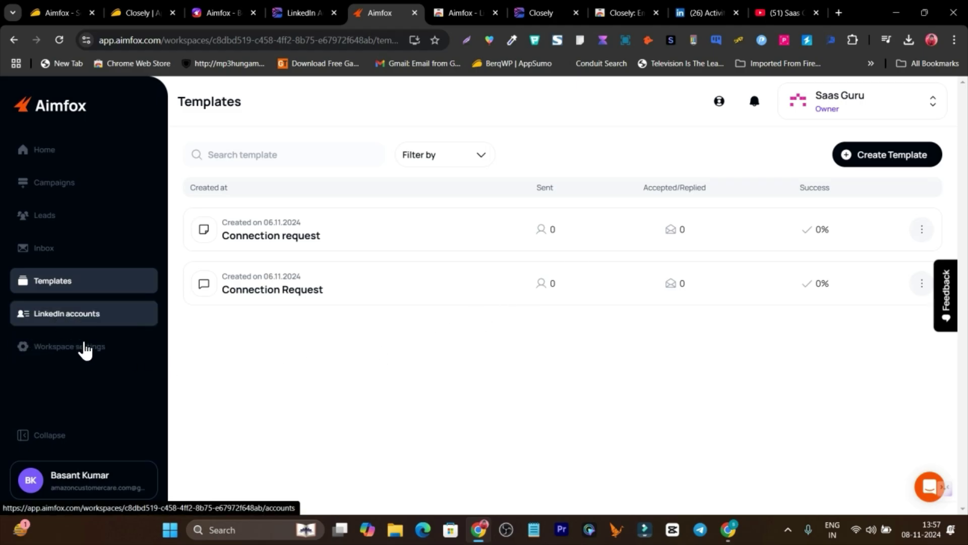
View the Saas Guru workspace settings and workspace list, then switch to the Closely tab.
left_click(63, 353)
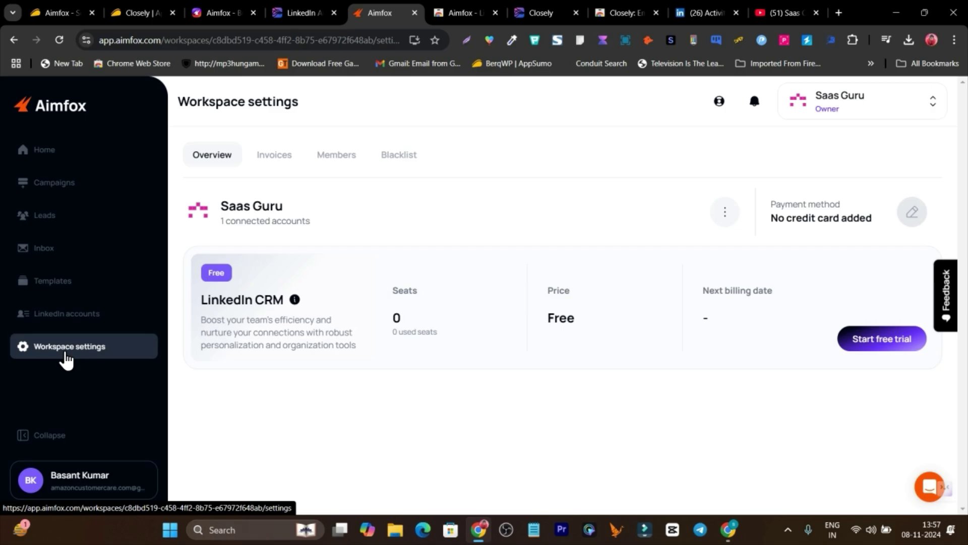
left_click(871, 106)
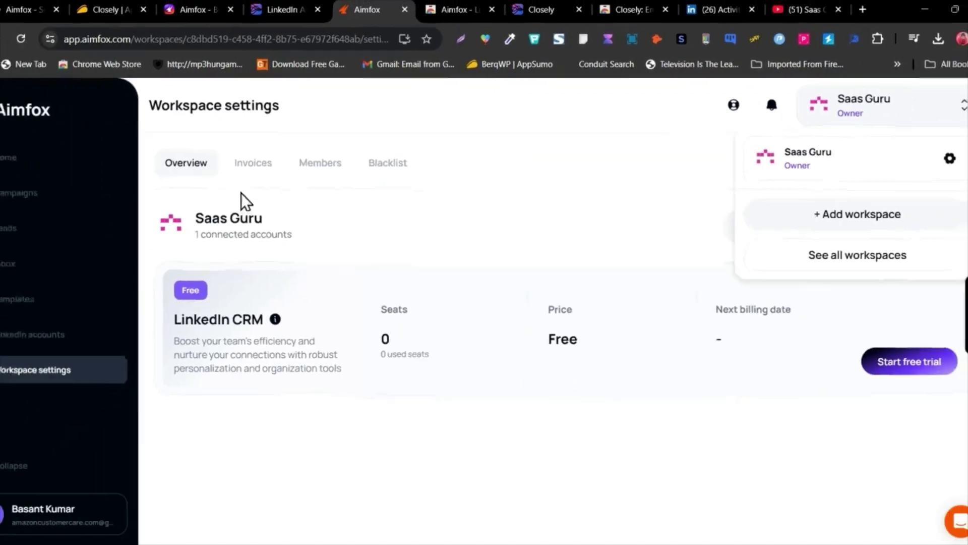
left_click(276, 12)
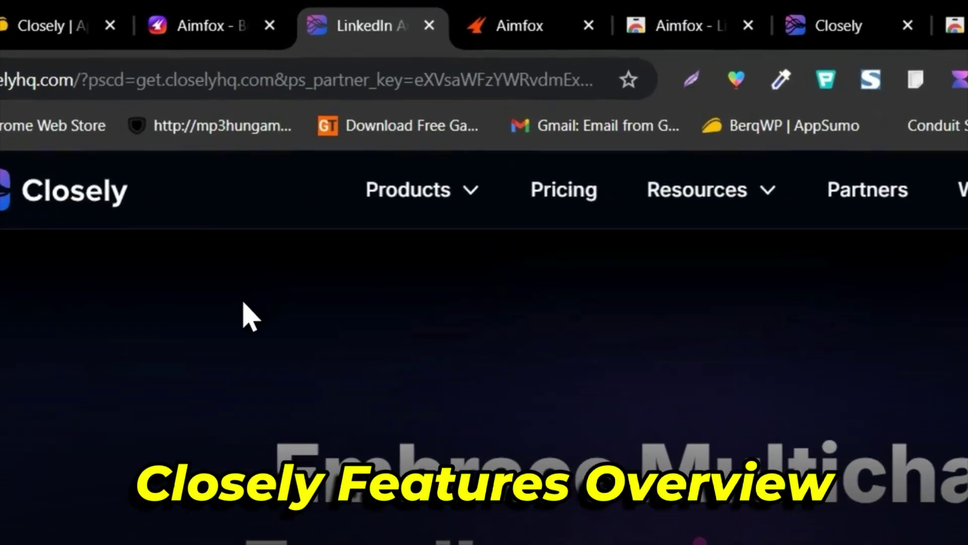
Check the connected LinkedIn and SG Apps email accounts, then open Outreaching's gear menu.
left_click(729, 11)
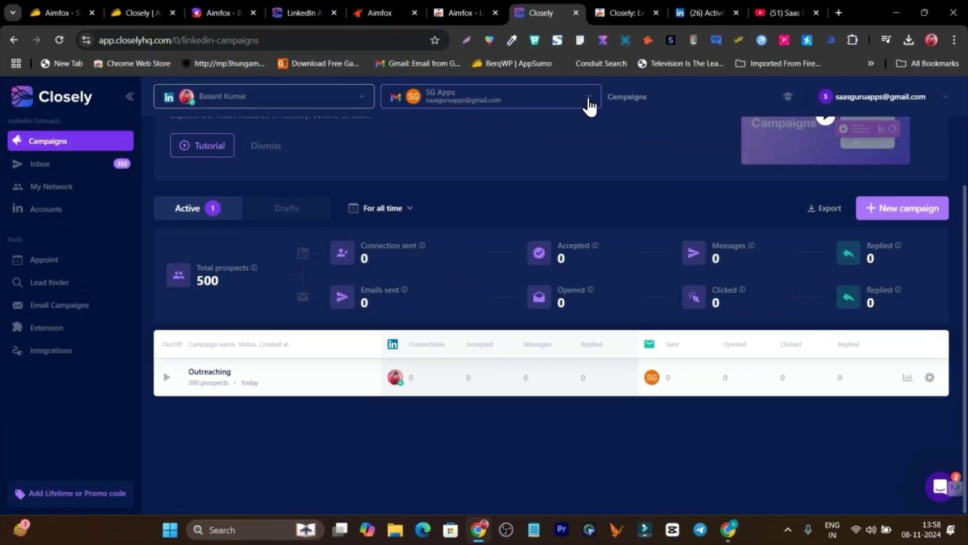
left_click(324, 101)
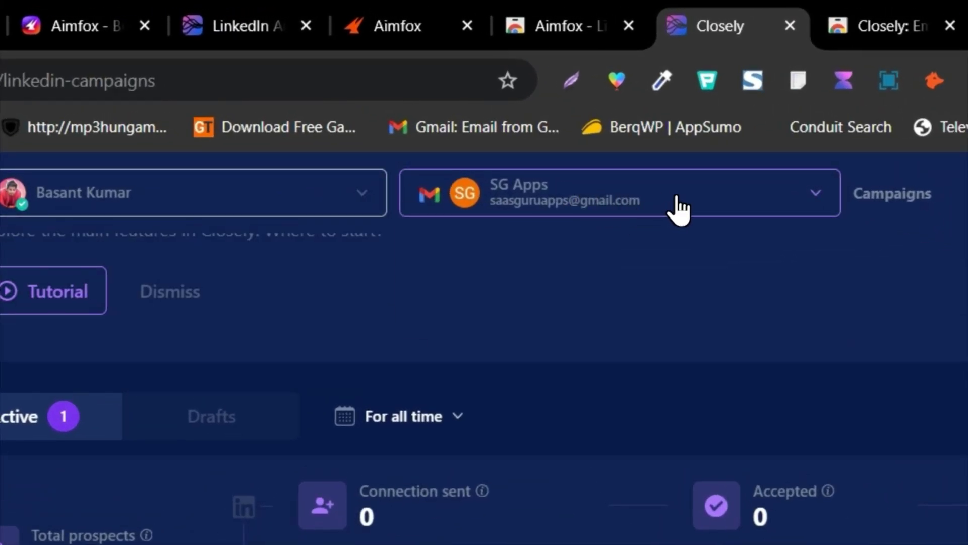
left_click(678, 206)
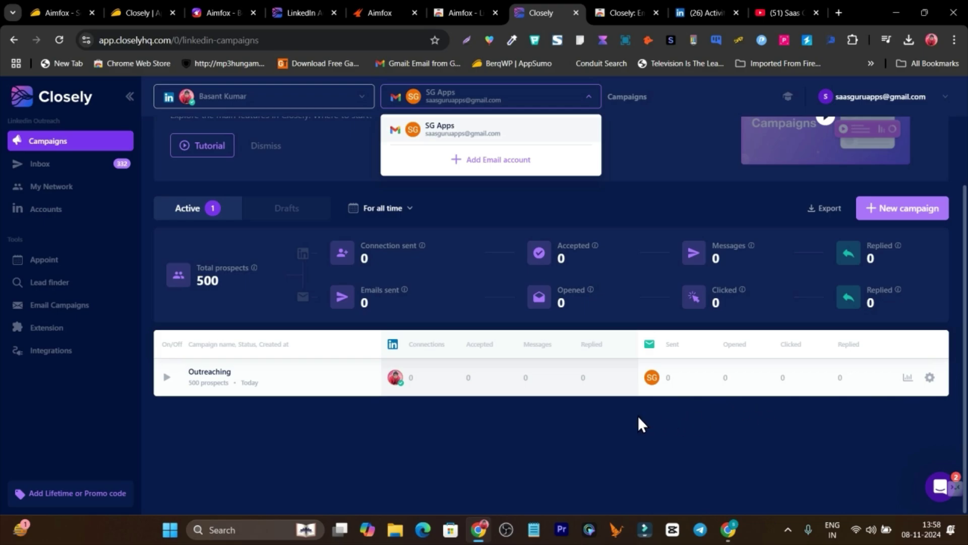
left_click(306, 146)
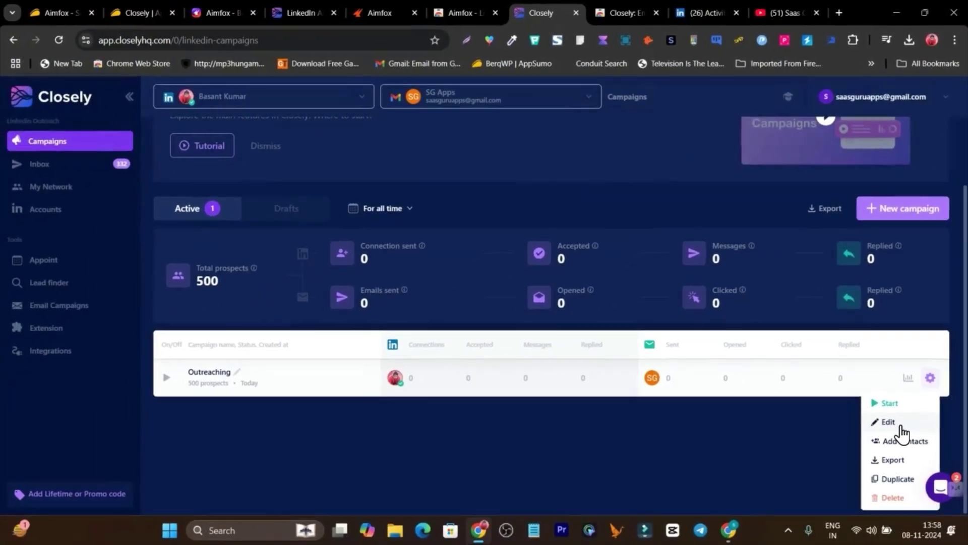
left_click(240, 426)
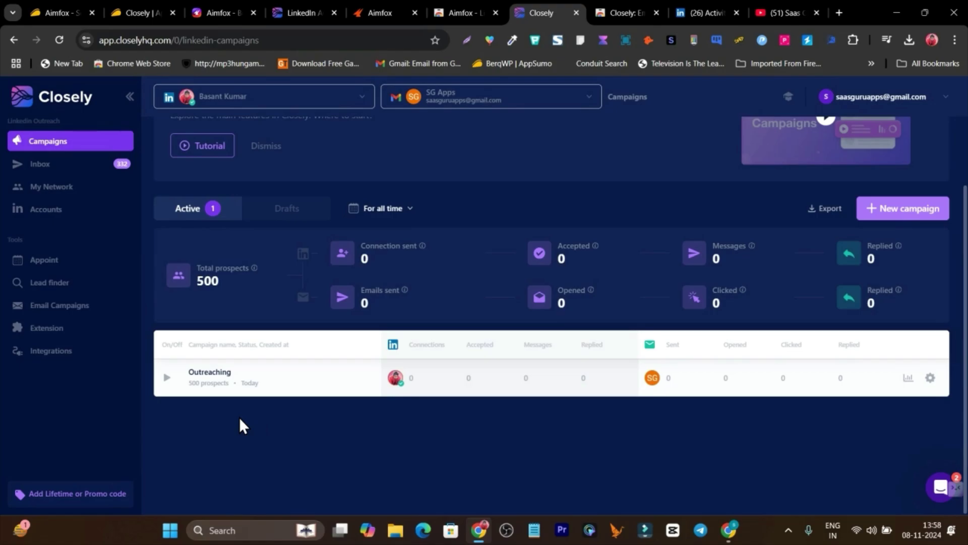
left_click(929, 378)
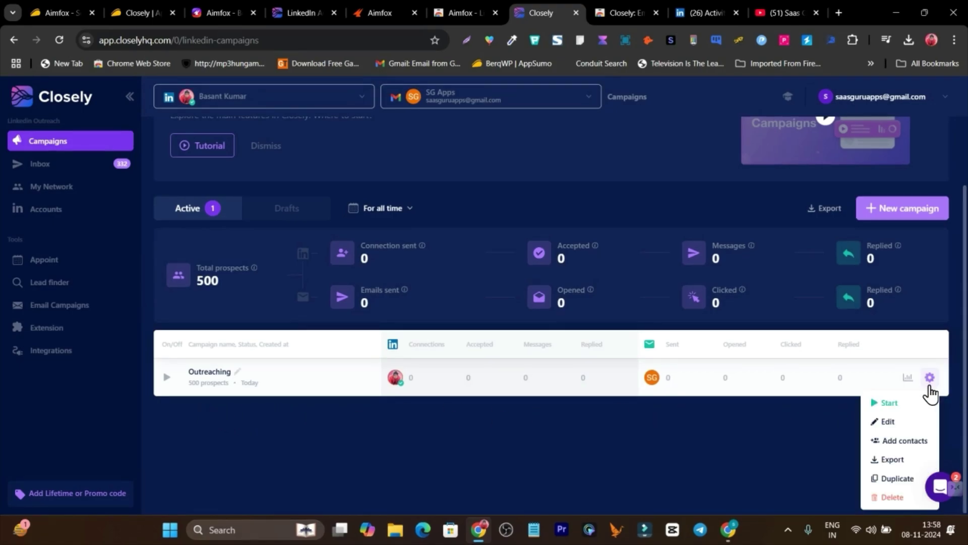
Edit the Outreaching sequence and review its steps from View profile to the Step 10 'How are you' email.
left_click(893, 423)
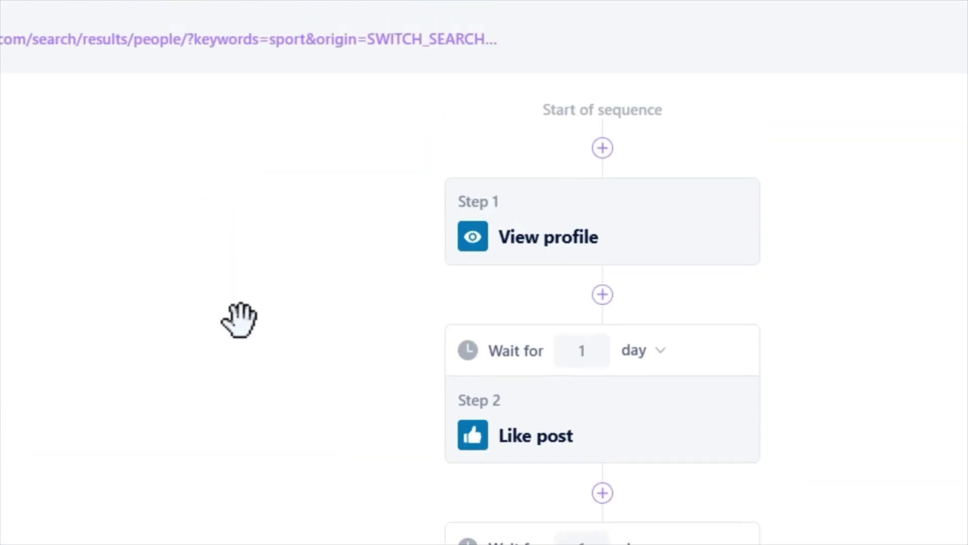
scroll(395, 117, "down", 5)
scroll(395, 117, "up", 5)
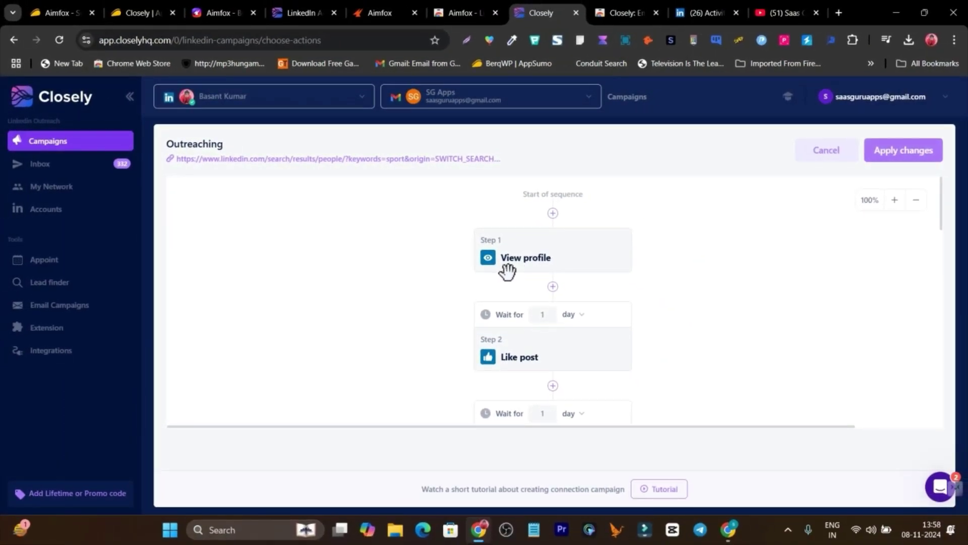
scroll(508, 271, "down", 1)
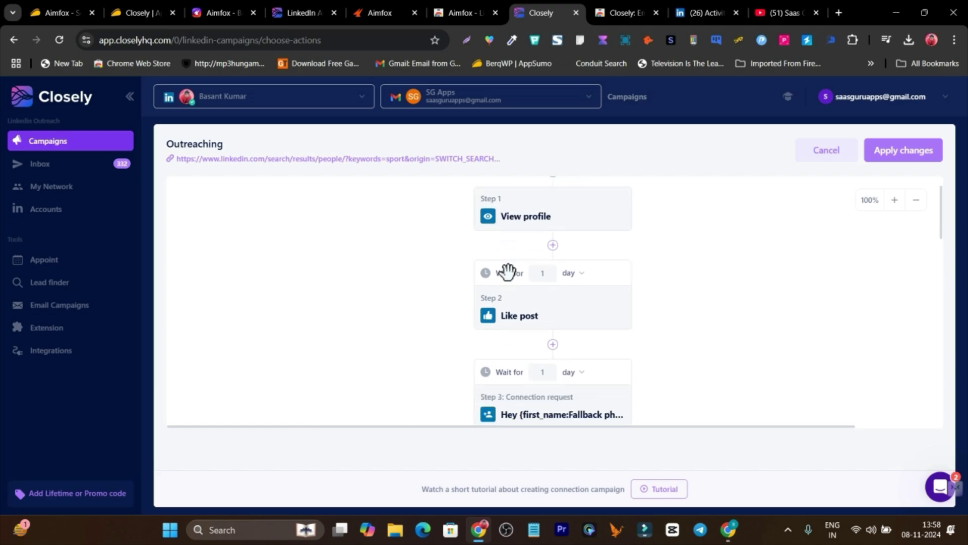
scroll(528, 310, "down", 2)
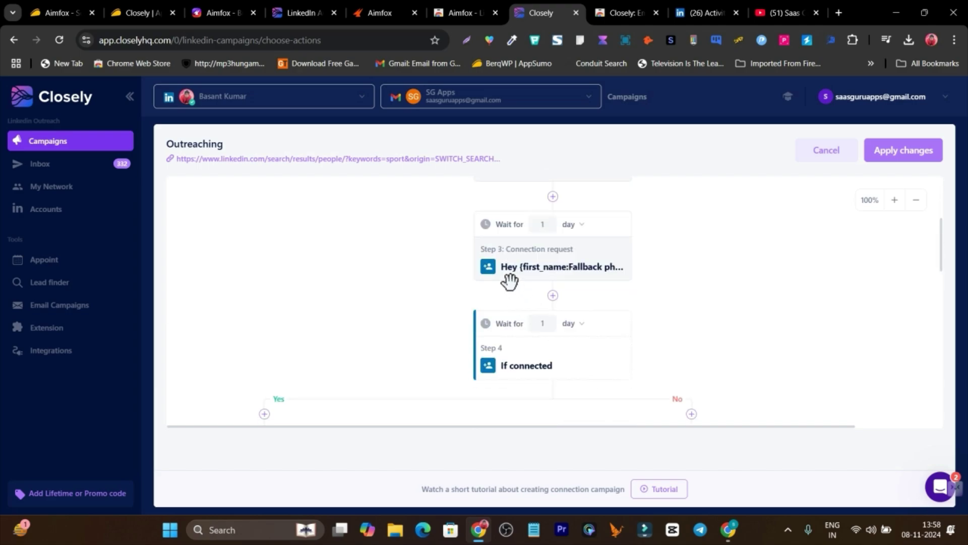
scroll(564, 281, "down", 1)
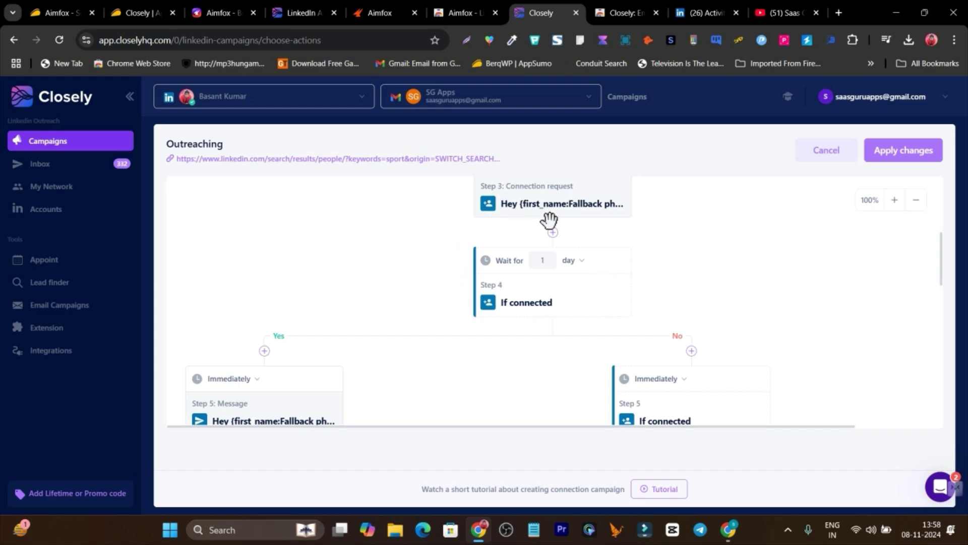
scroll(575, 252, "down", 1)
scroll(249, 313, "down", 1)
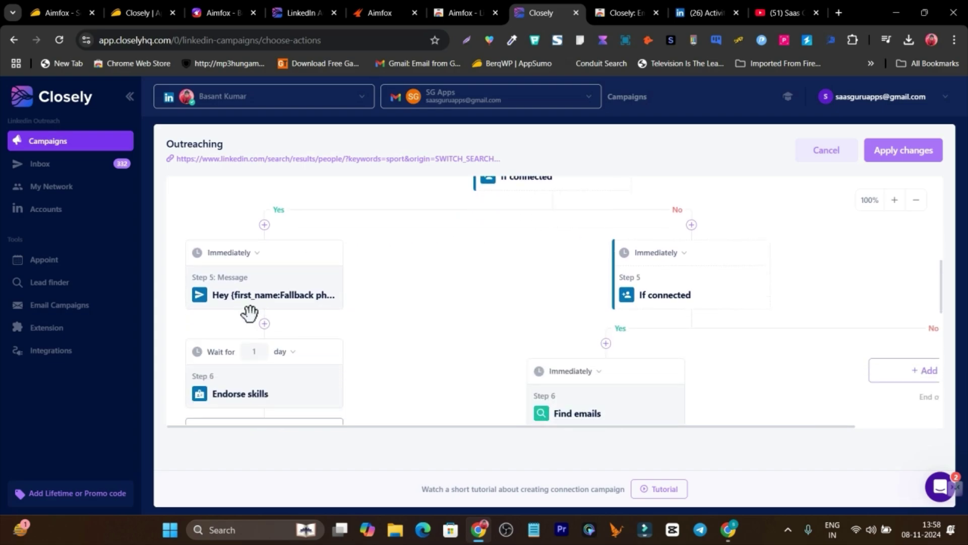
scroll(328, 306, "down", 2)
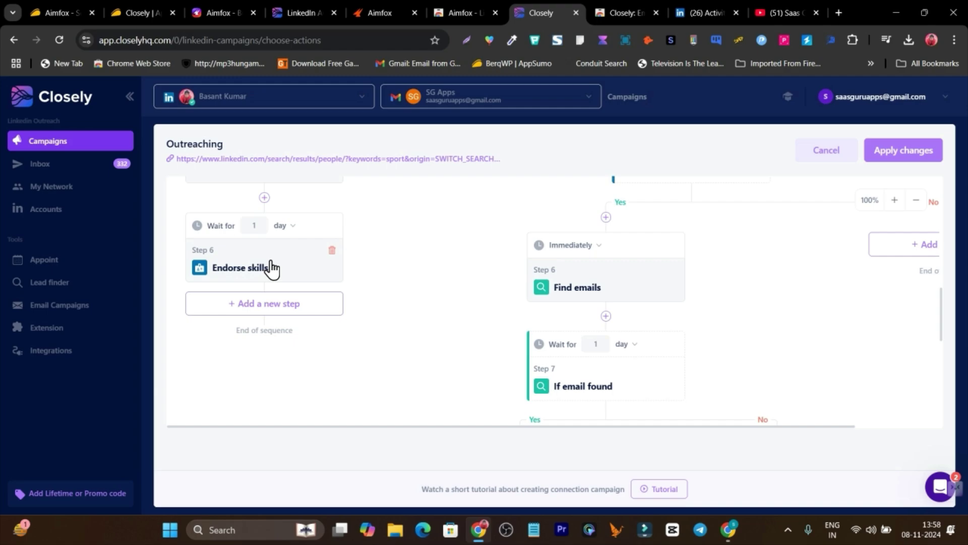
scroll(300, 262, "up", 2)
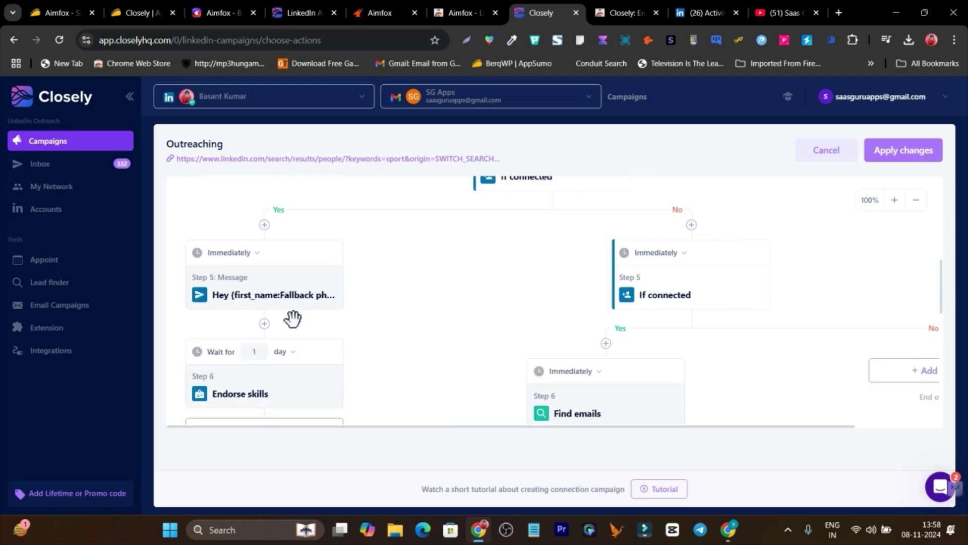
scroll(262, 356, "down", 1)
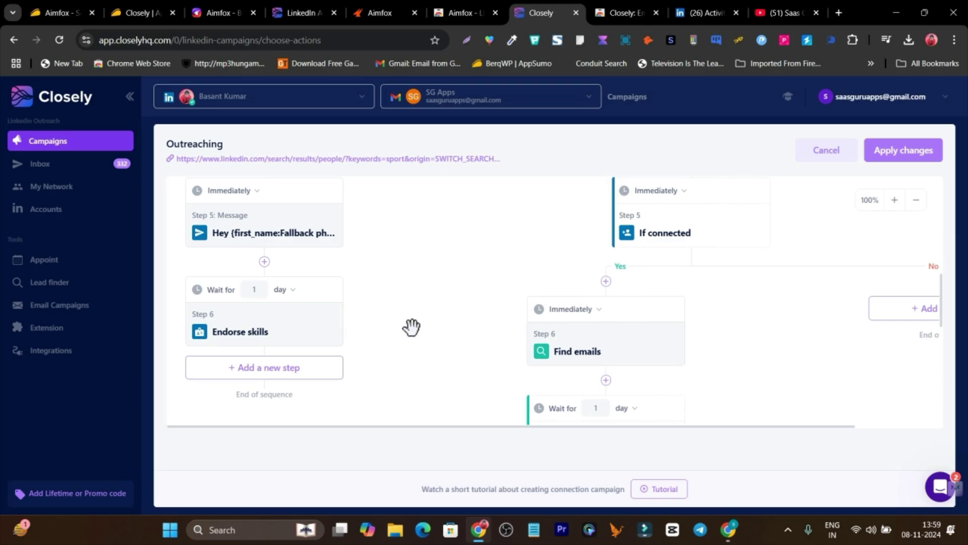
scroll(410, 326, "up", 2)
scroll(542, 279, "up", 1)
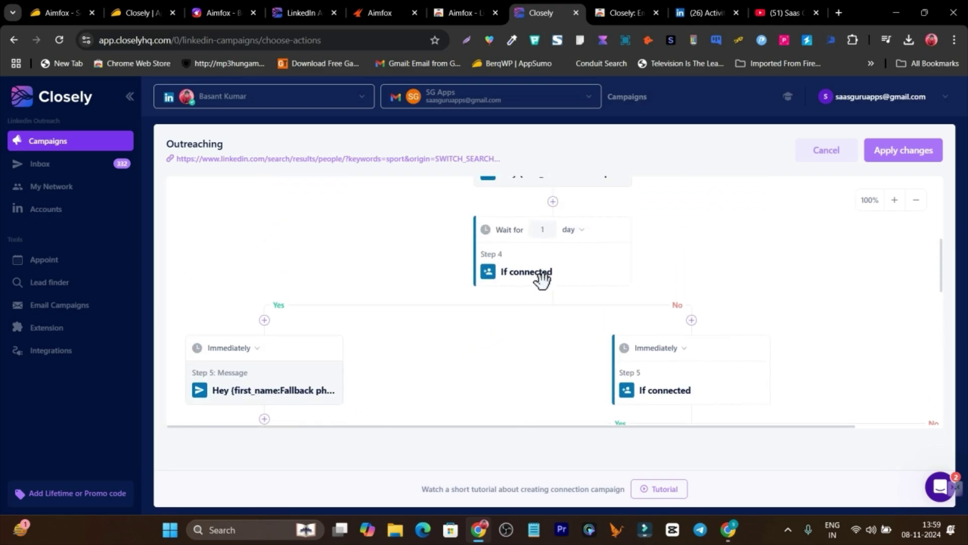
scroll(545, 277, "down", 2)
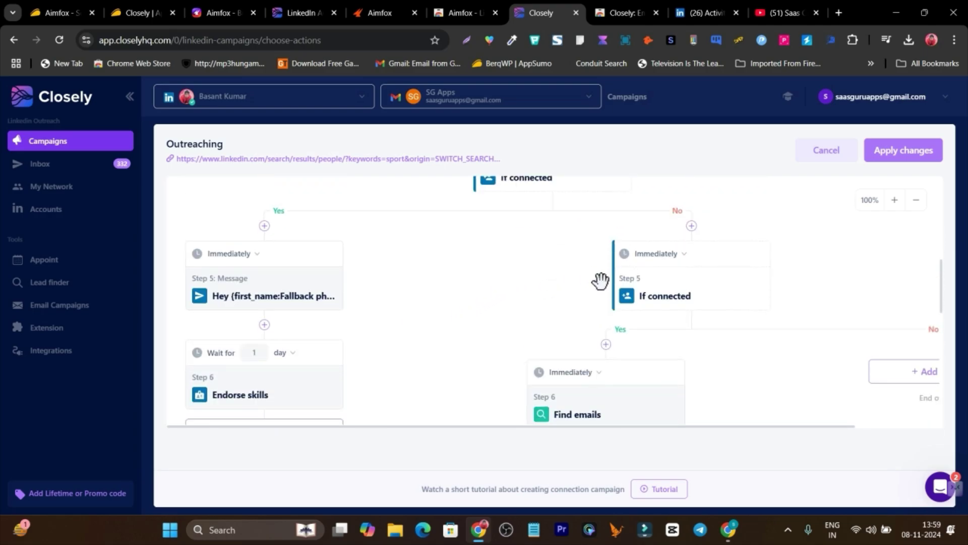
scroll(565, 276, "up", 1)
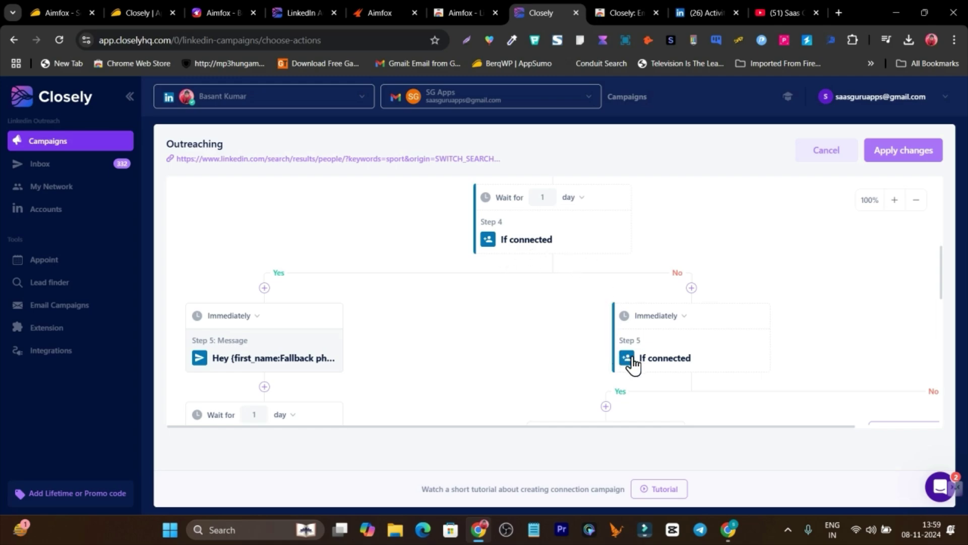
scroll(692, 334, "down", 2)
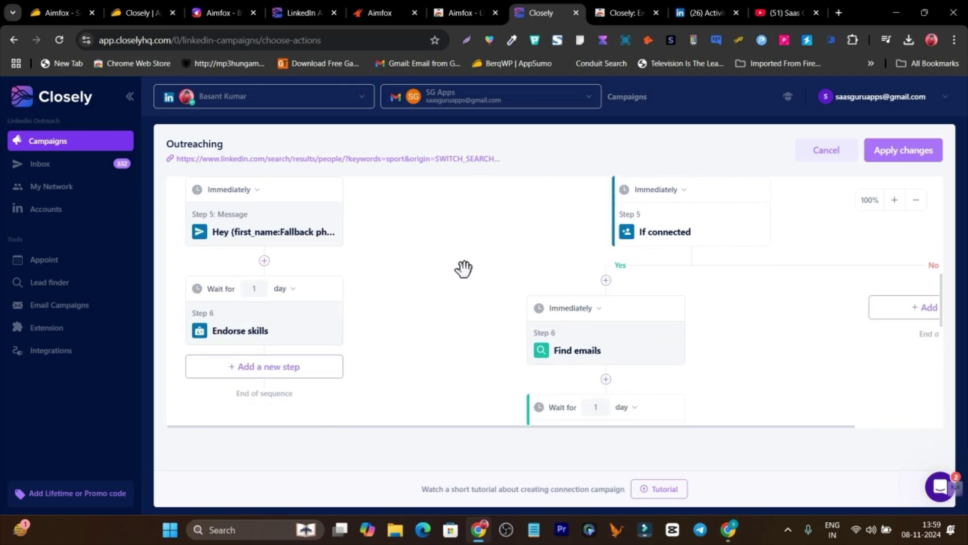
scroll(518, 296, "down", 1)
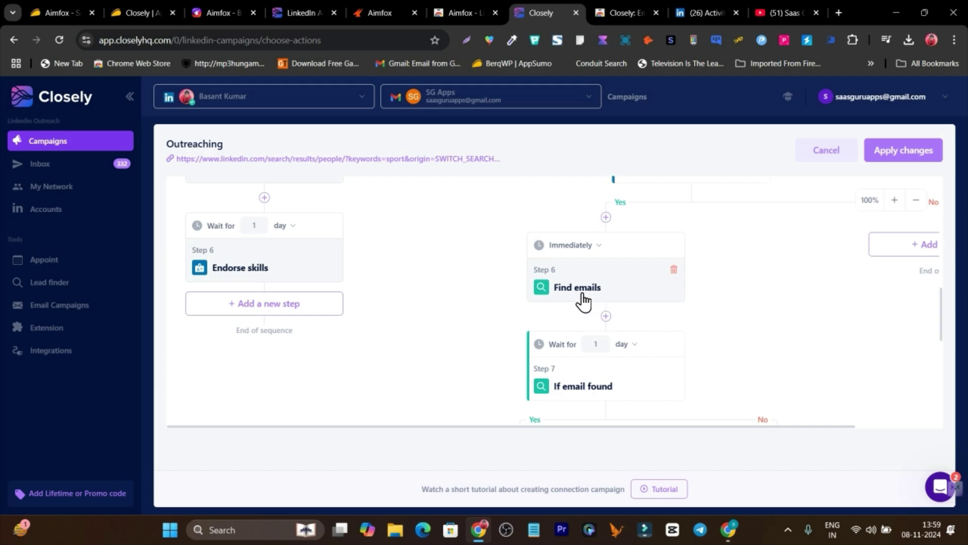
scroll(459, 274, "down", 2)
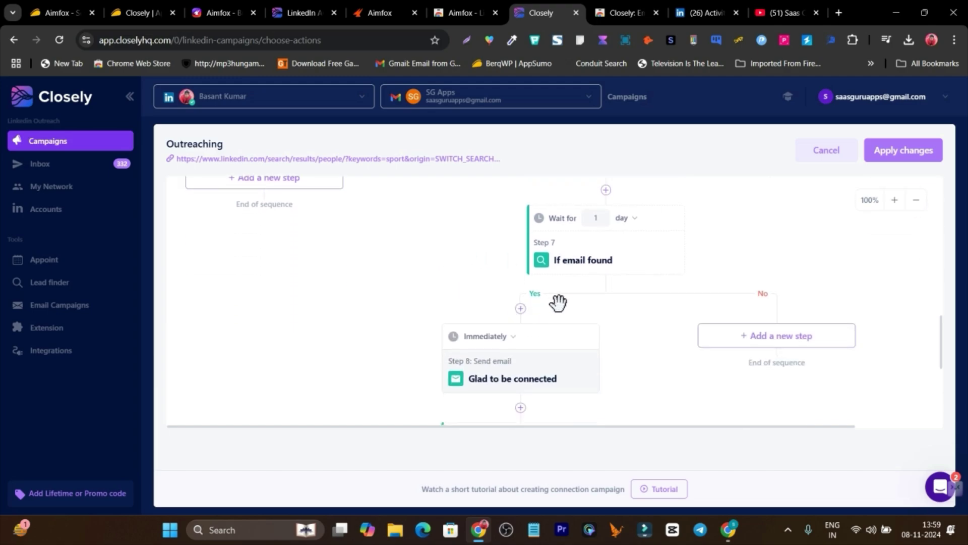
scroll(635, 300, "up", 2)
scroll(635, 300, "down", 3)
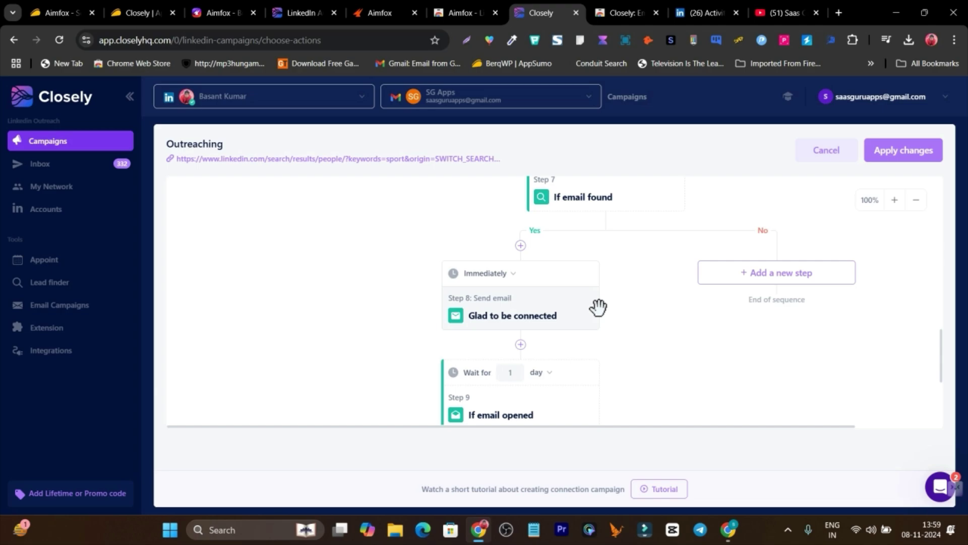
scroll(522, 315, "down", 1)
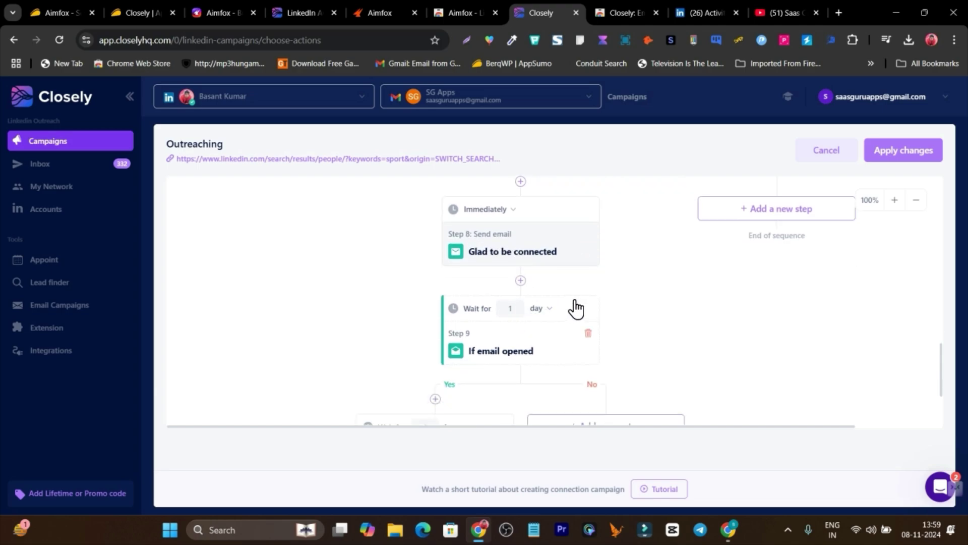
scroll(577, 309, "down", 1)
scroll(485, 301, "down", 1)
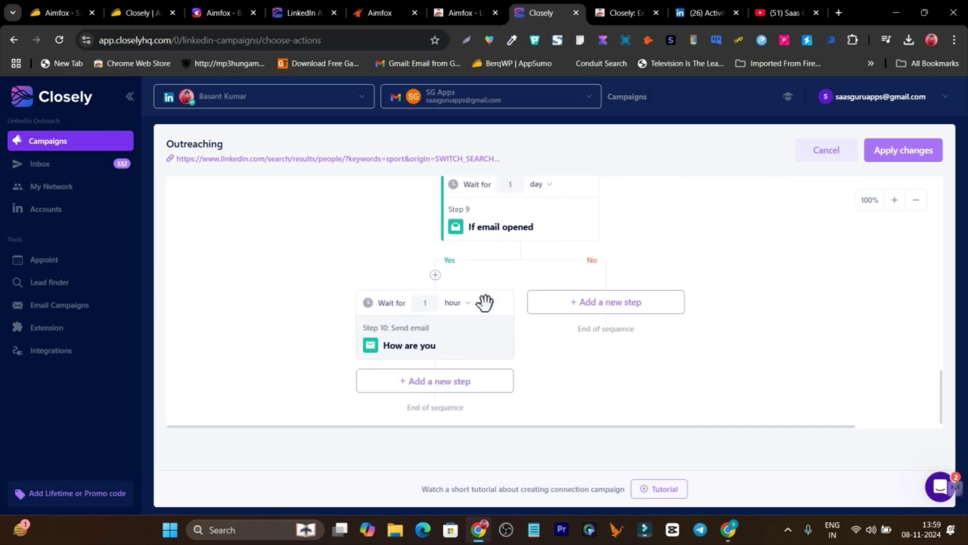
scroll(459, 328, "up", 15)
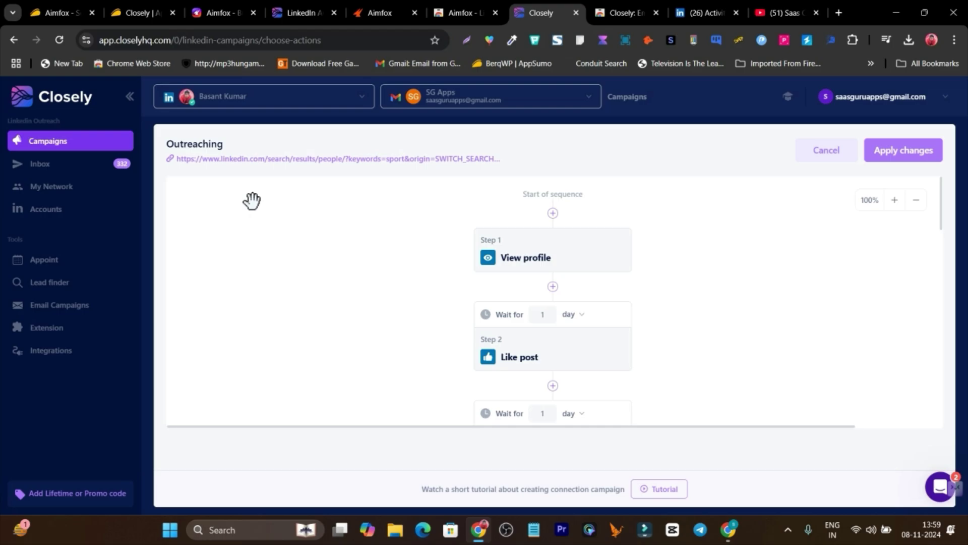
left_click(222, 13)
left_click(309, 11)
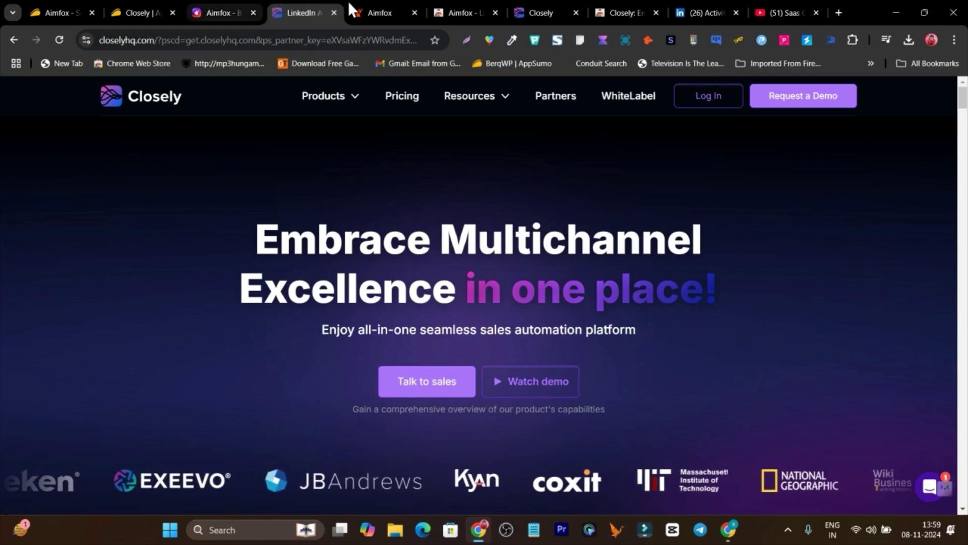
left_click(366, 2)
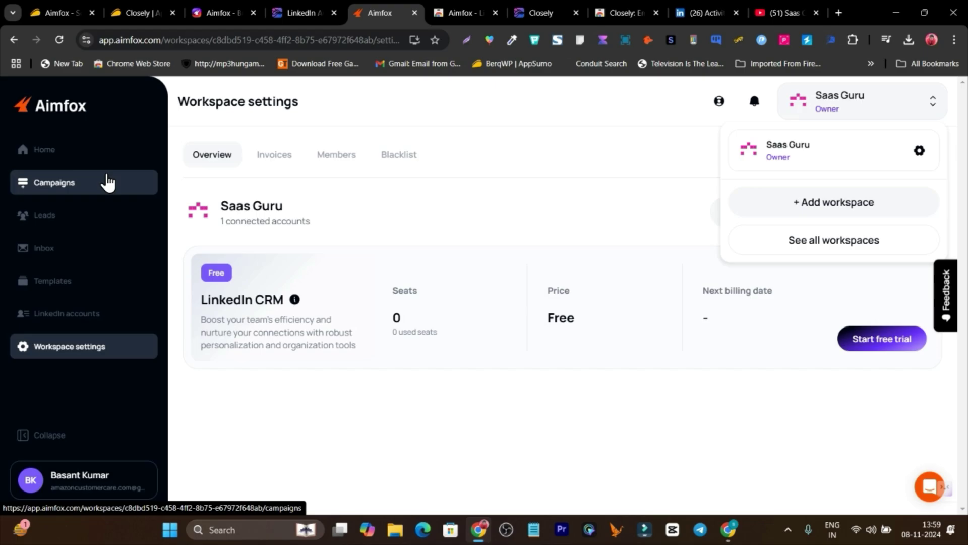
left_click(542, 13)
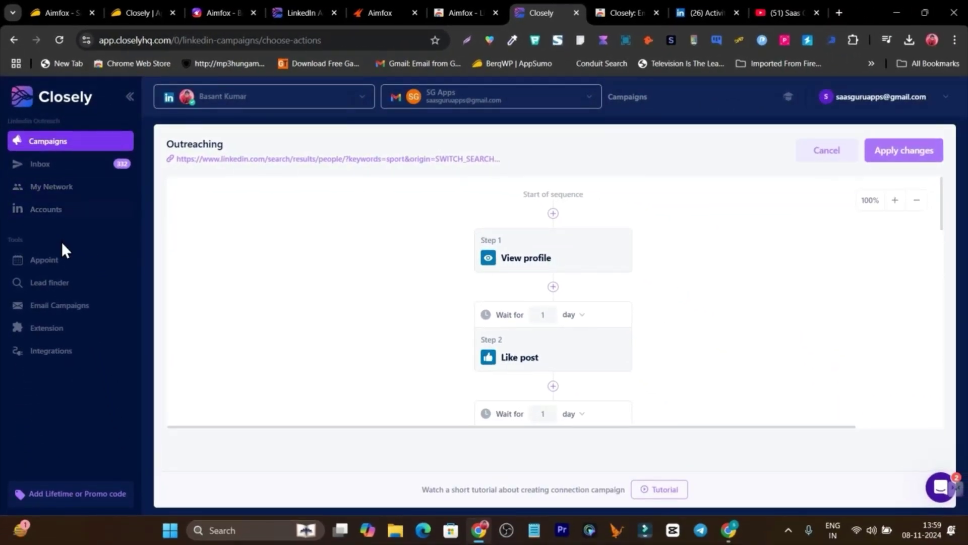
Review the connected LinkedIn and Gmail accounts and the Add LinkedIn account setup, then return to Campaigns.
left_click(80, 220)
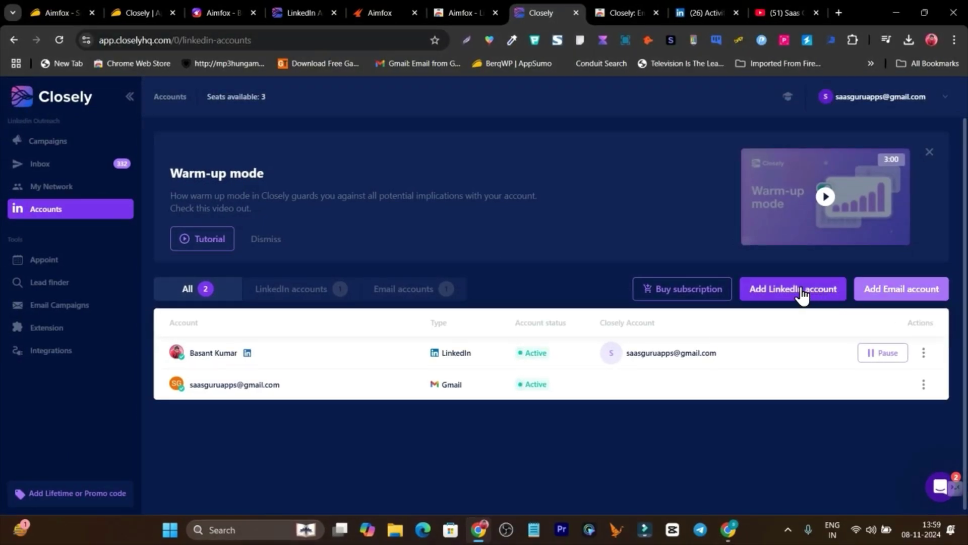
left_click(782, 297)
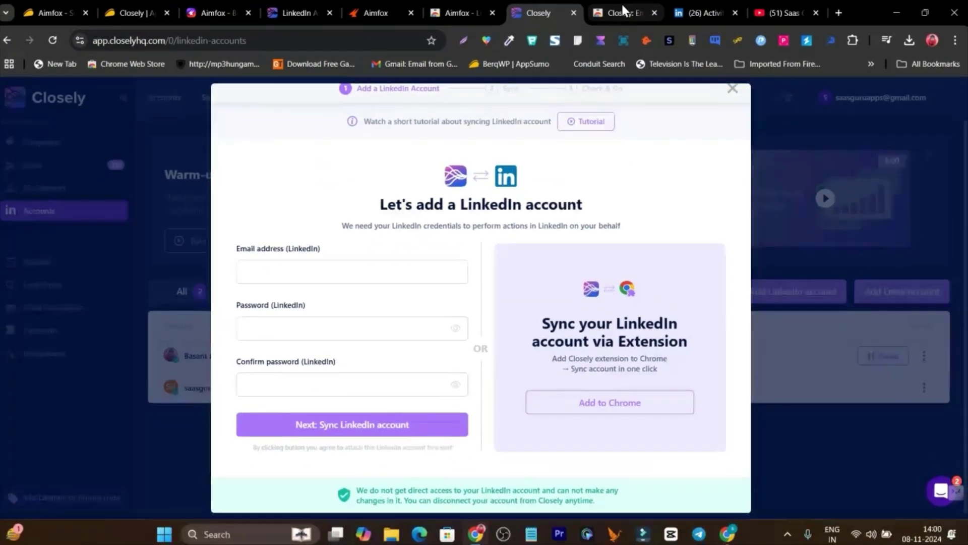
left_click(623, 11)
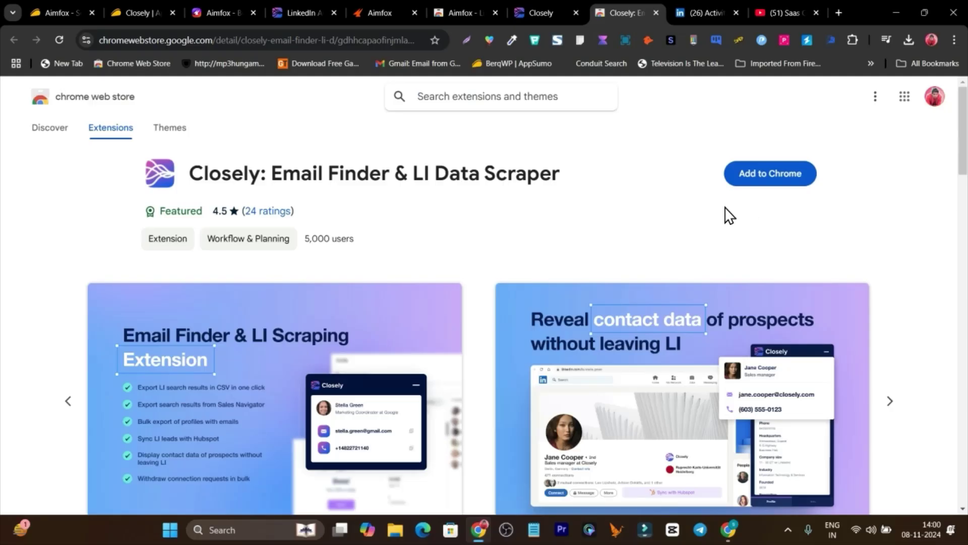
left_click(539, 12)
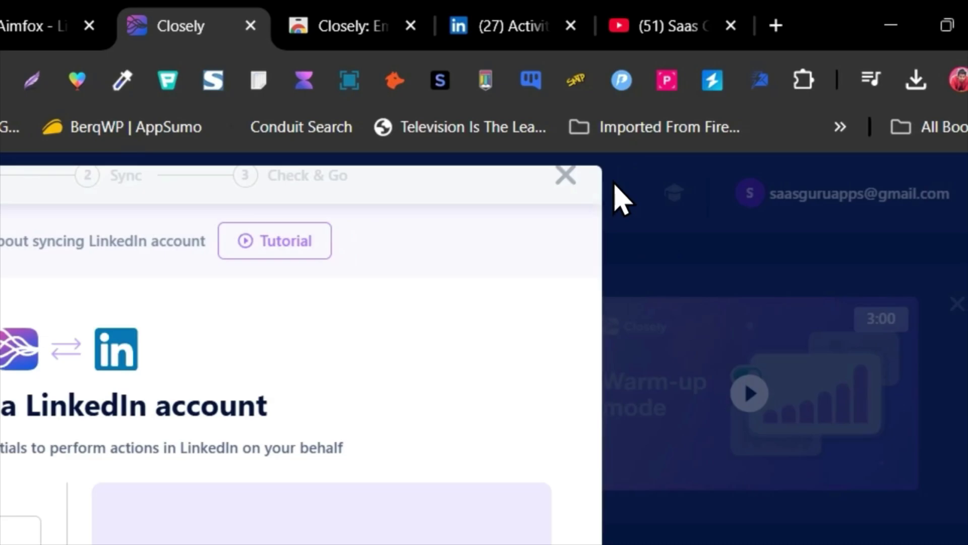
left_click(565, 176)
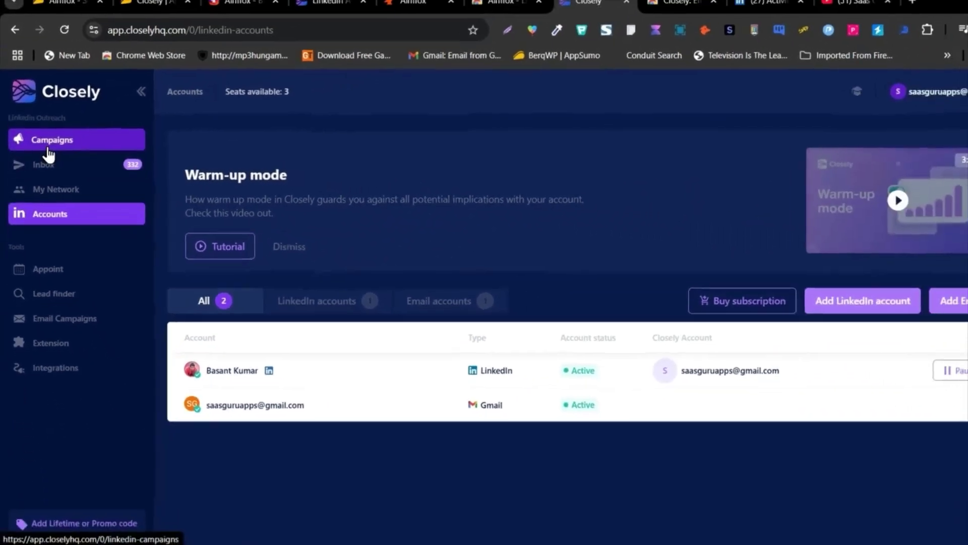
left_click(47, 142)
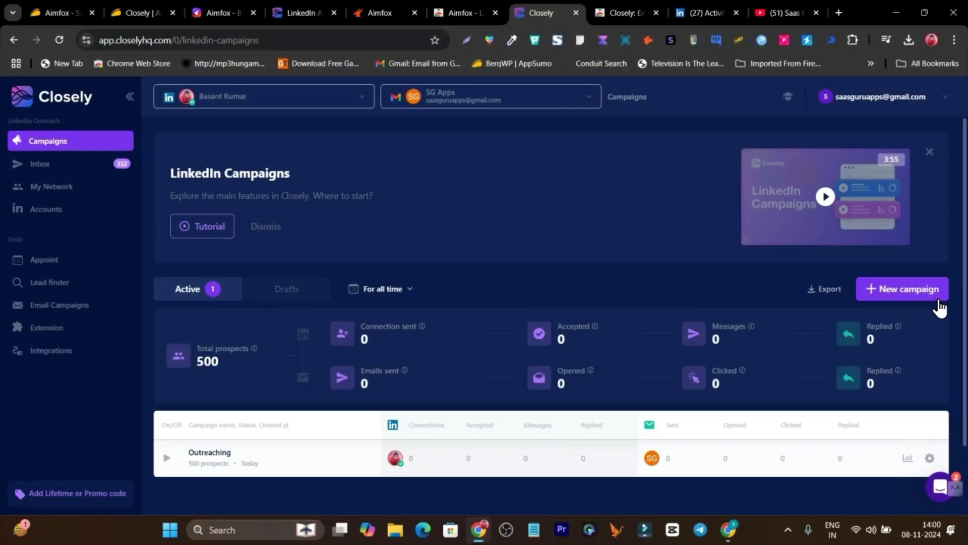
Create a new campaign named Test using the connected LinkedIn account and SG Apps email.
left_click(918, 296)
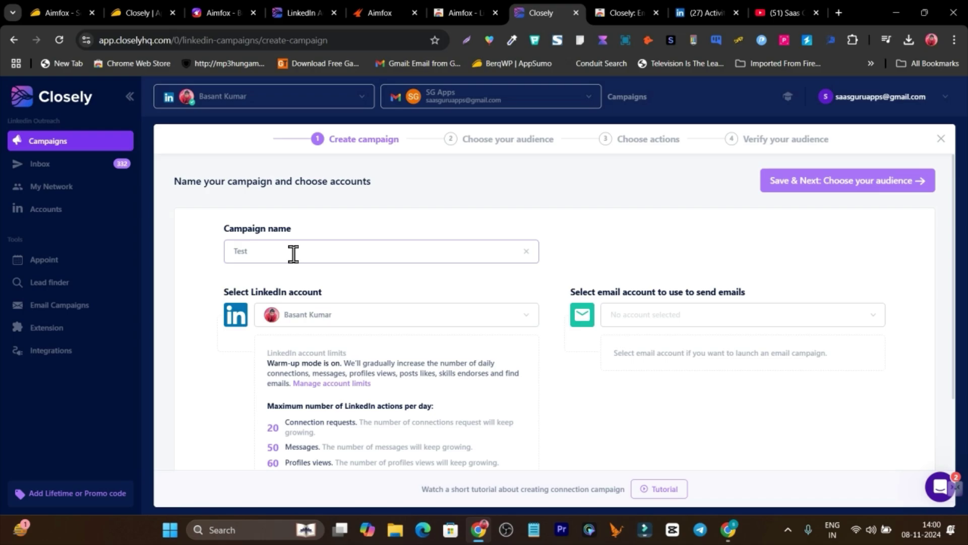
left_click(401, 316)
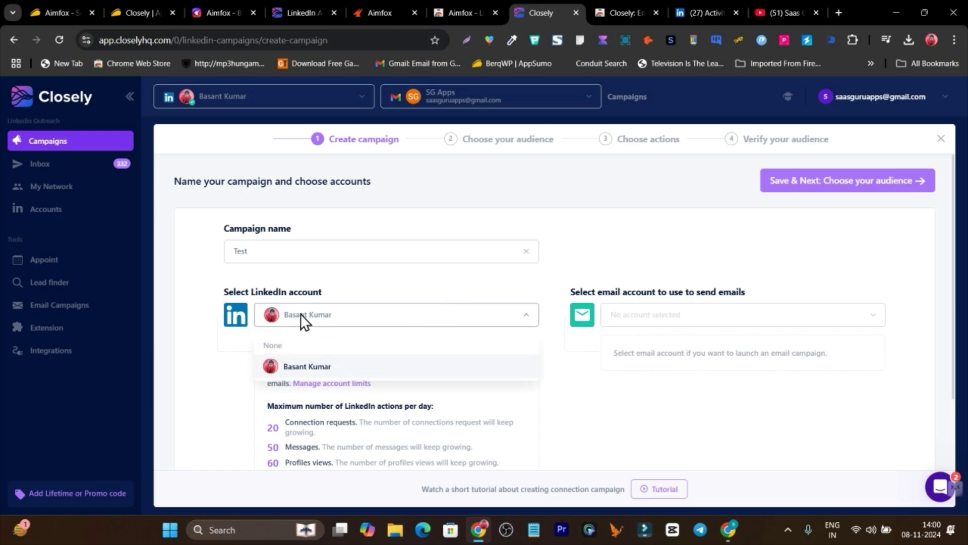
left_click(304, 368)
left_click(674, 323)
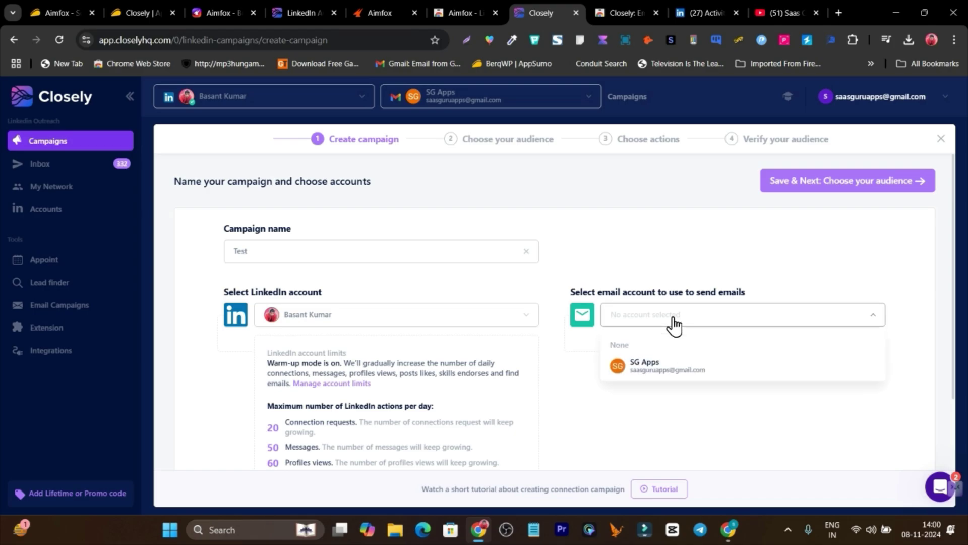
left_click(674, 367)
scroll(510, 307, "down", 2)
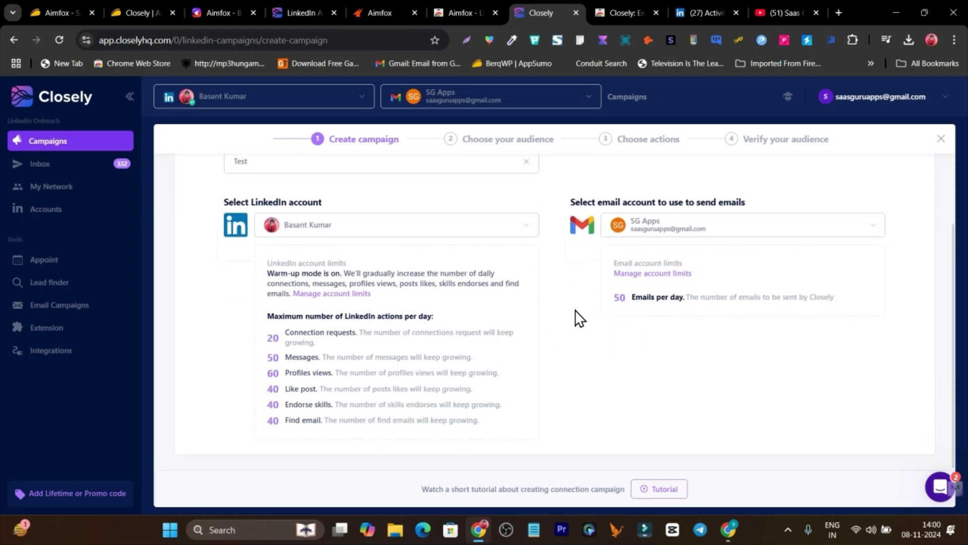
scroll(626, 363, "up", 2)
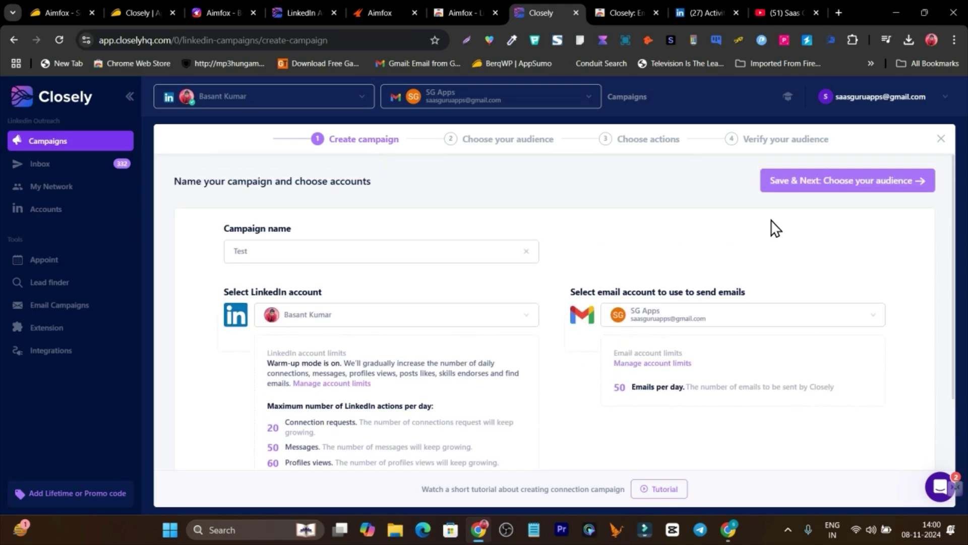
Save the campaign details and move to the audience search link field.
left_click(807, 190)
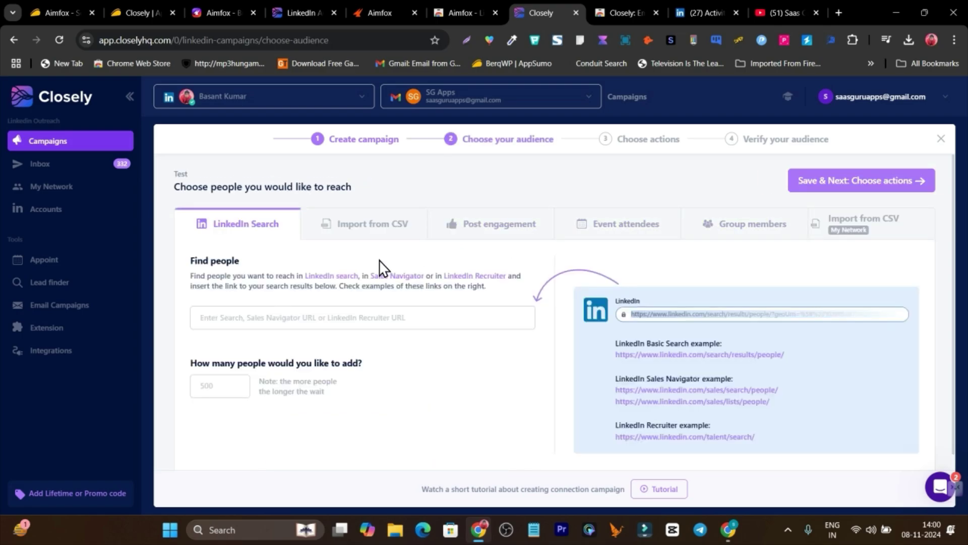
left_click(352, 320)
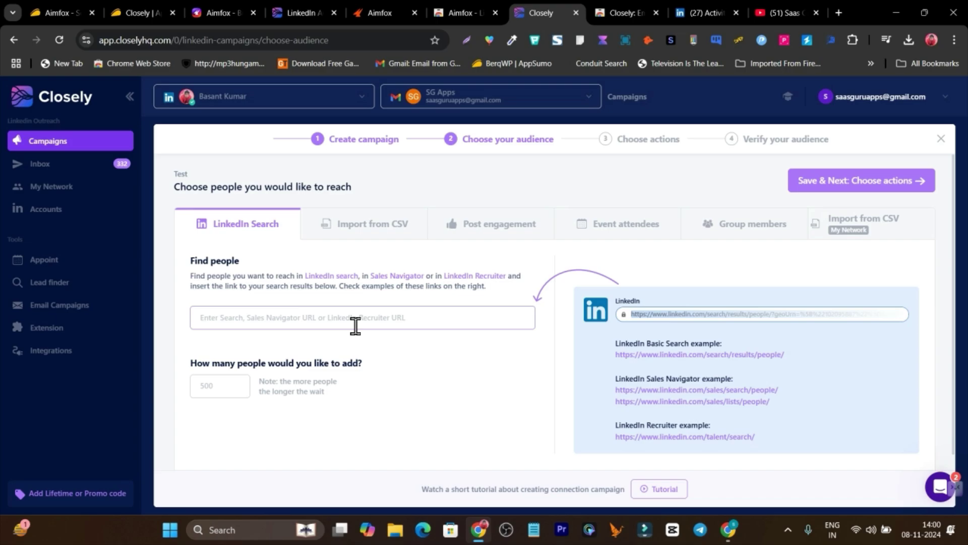
left_click(313, 338)
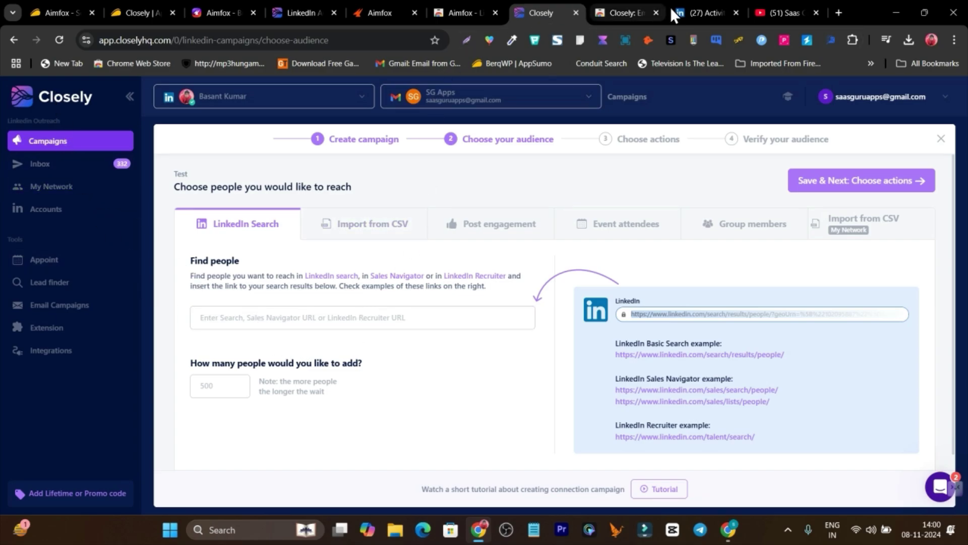
Search LinkedIn for 'sport', filter to People (about 2,010,000 results), and select the results URL.
left_click(706, 12)
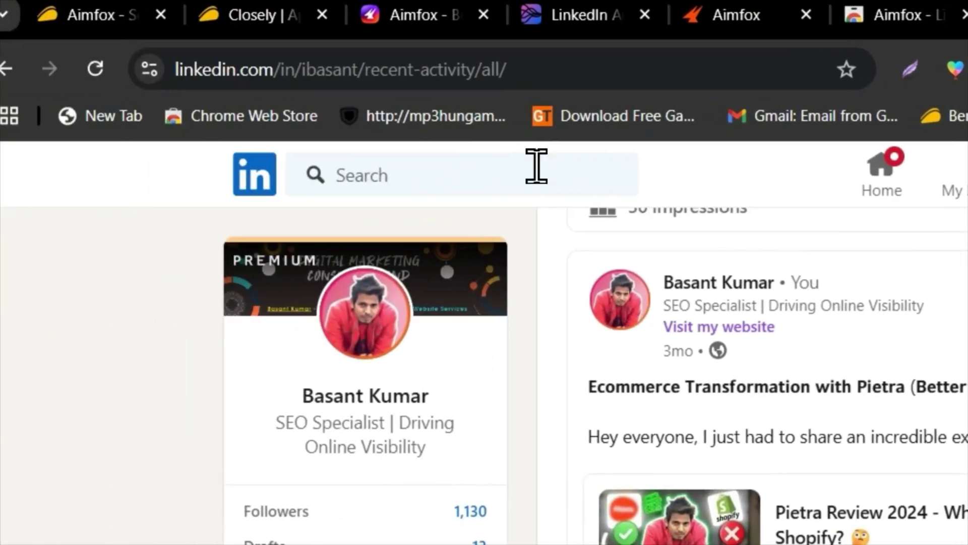
left_click(191, 174)
left_click(120, 290)
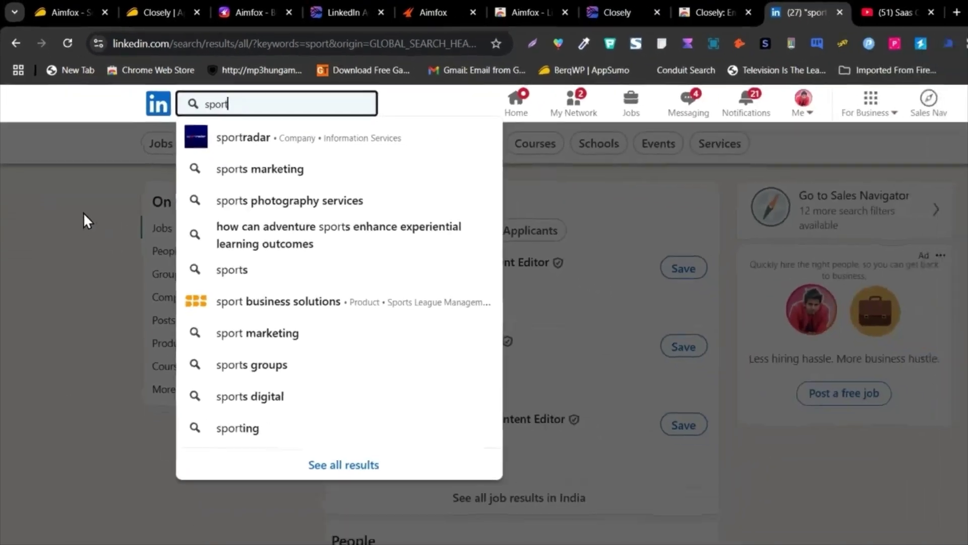
left_click(173, 420)
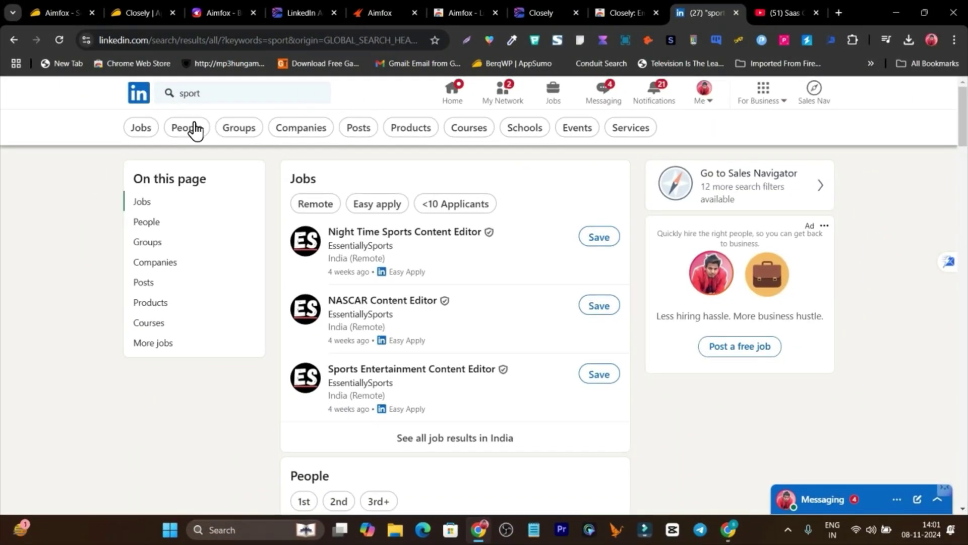
left_click(194, 128)
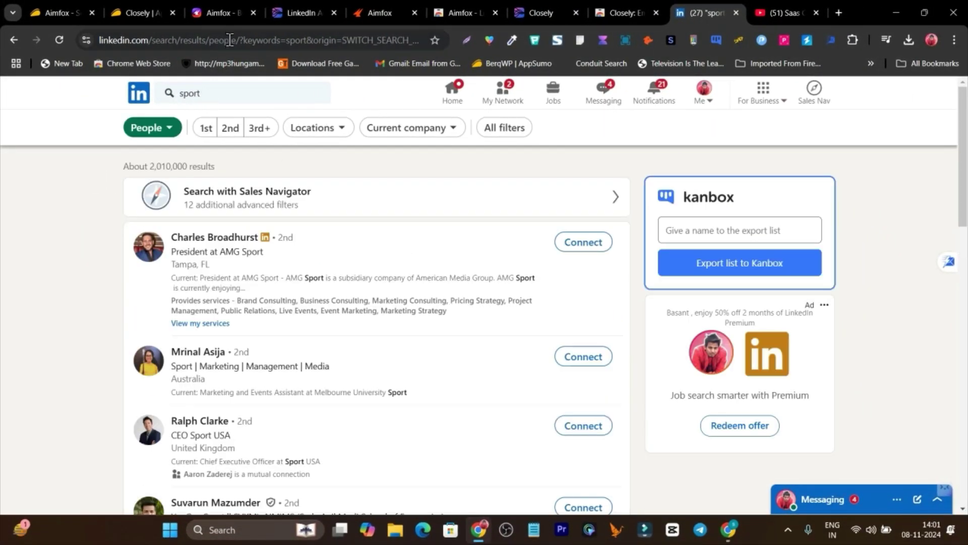
left_click(230, 40)
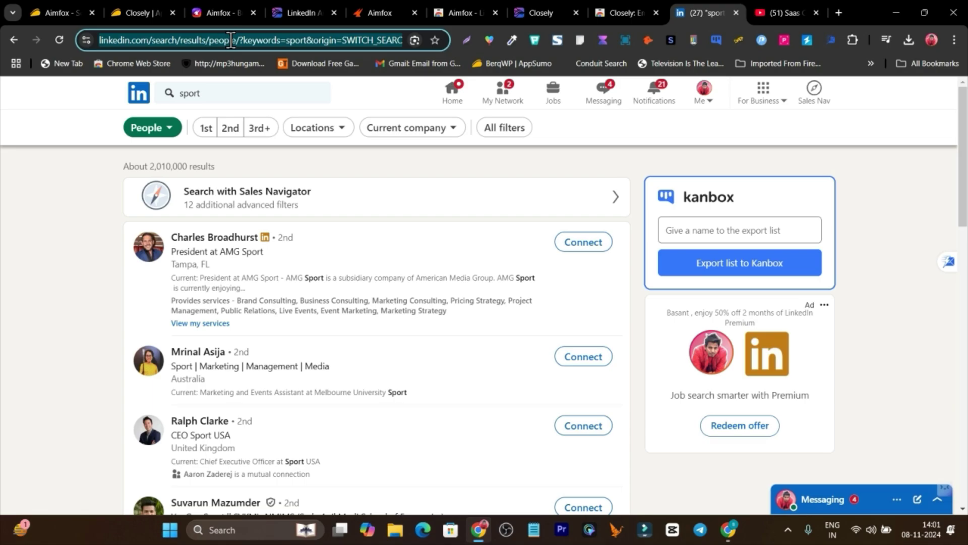
Paste the LinkedIn 'sport' People search URL as the Test audience and continue to Choose actions.
left_click(554, 3)
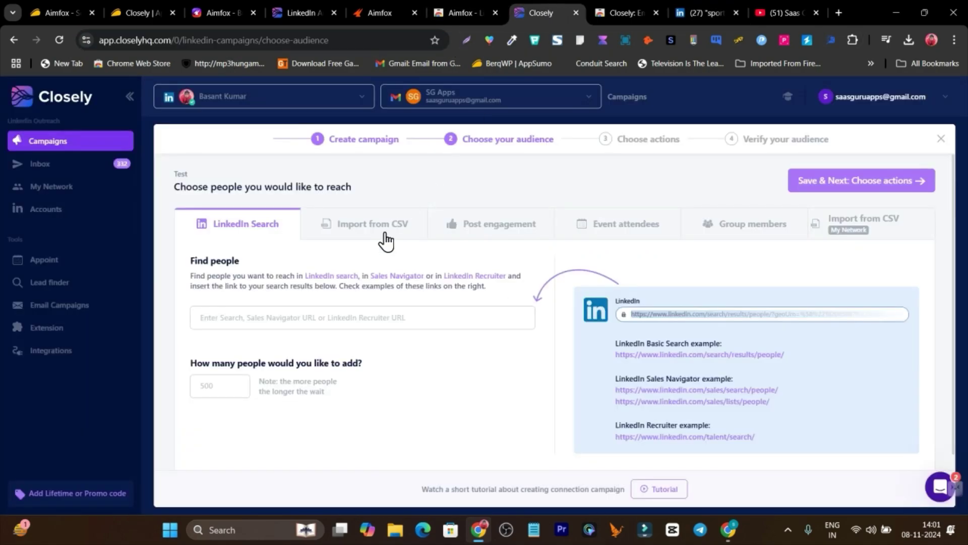
left_click(315, 323)
key("ctrl+v")
scroll(389, 328, "down", 1)
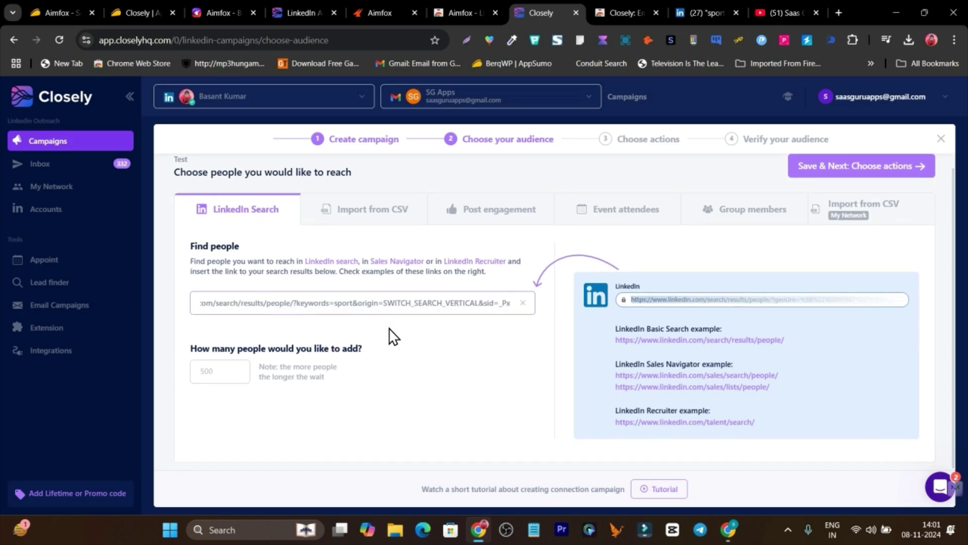
left_click(222, 370)
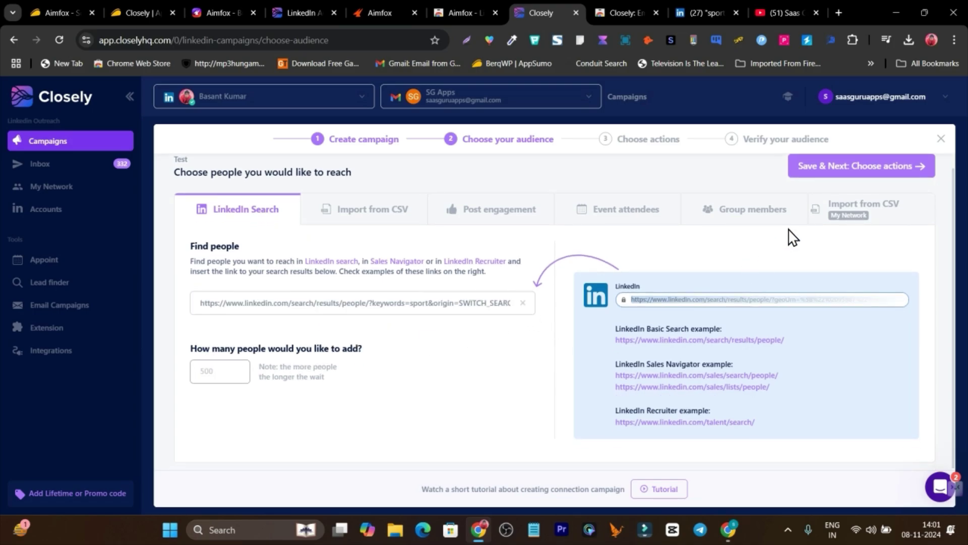
left_click(821, 174)
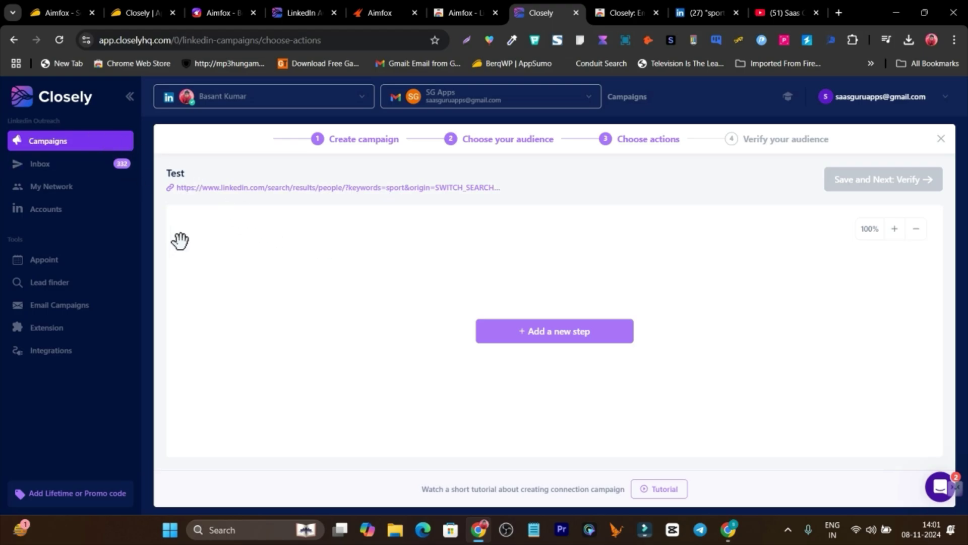
Add View profile as the first sequence step and Like post as the second.
left_click(364, 10)
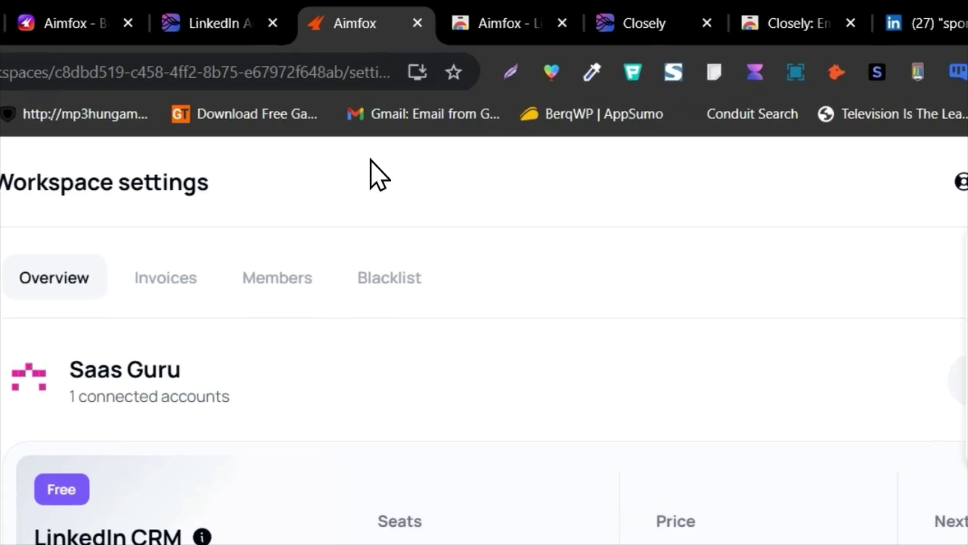
left_click(664, 27)
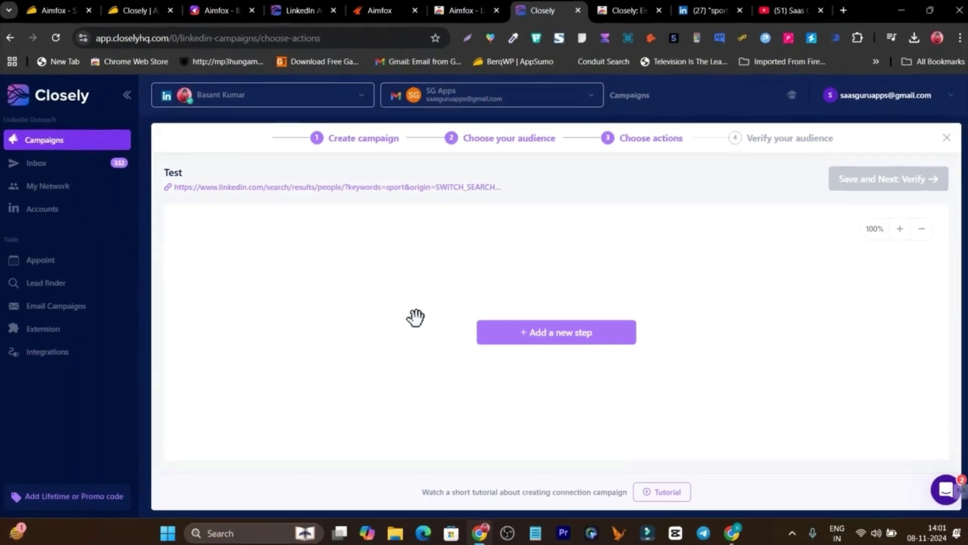
left_click(525, 344)
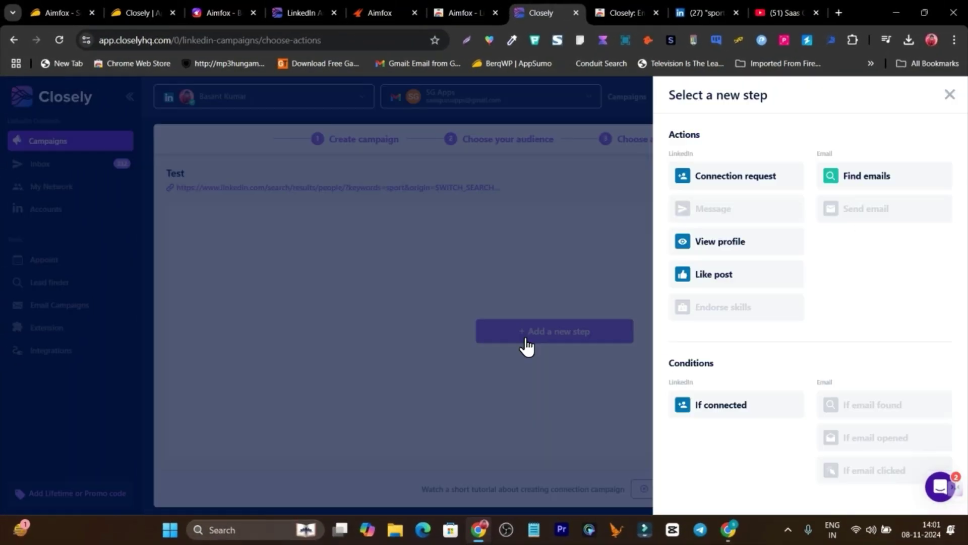
left_click(733, 250)
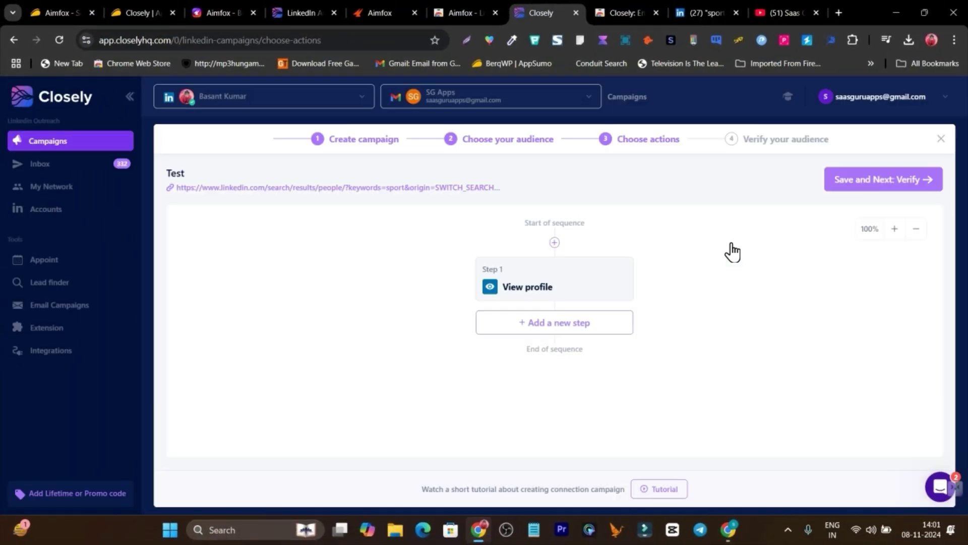
left_click(530, 327)
left_click(732, 280)
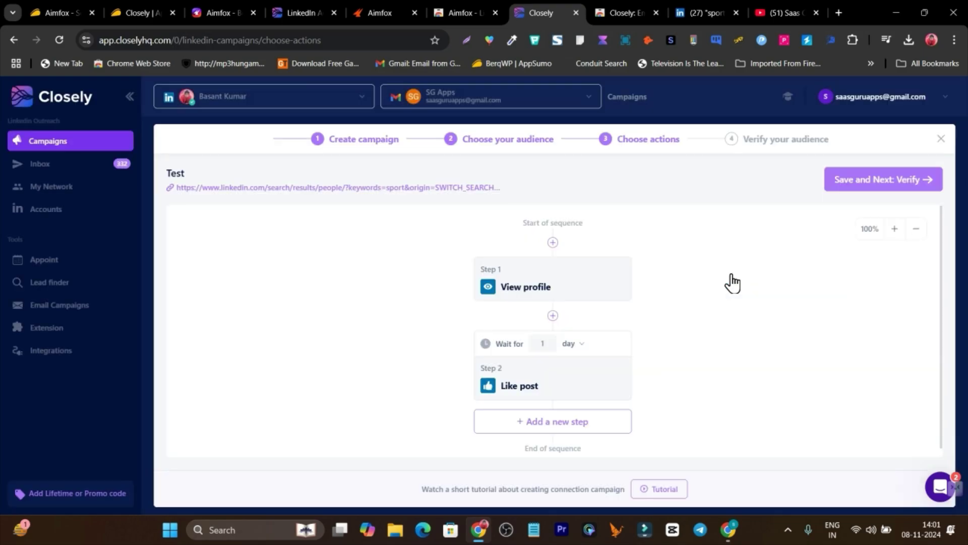
scroll(585, 403, "down", 1)
Add a connection request step using #2 Template, withdrawing unaccepted requests after 14 days.
left_click(572, 413)
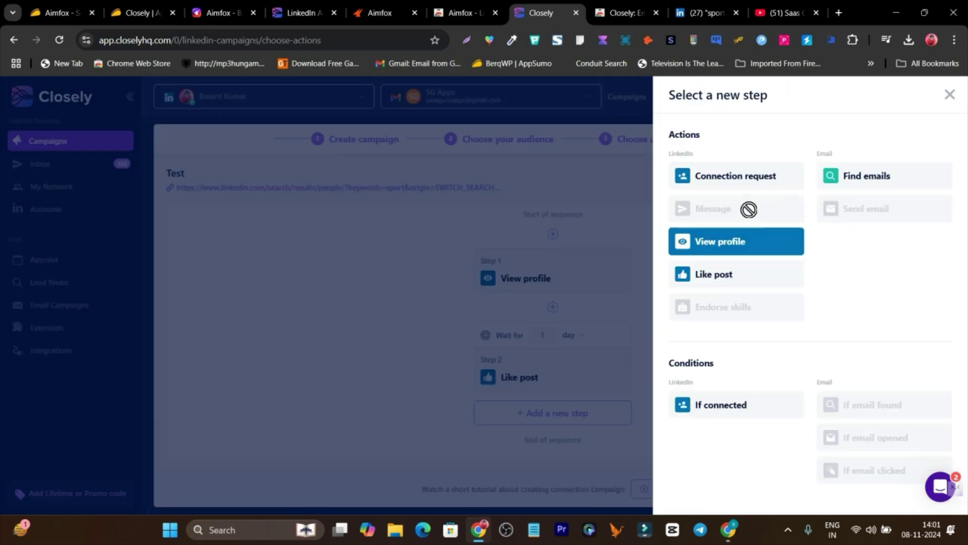
left_click(737, 182)
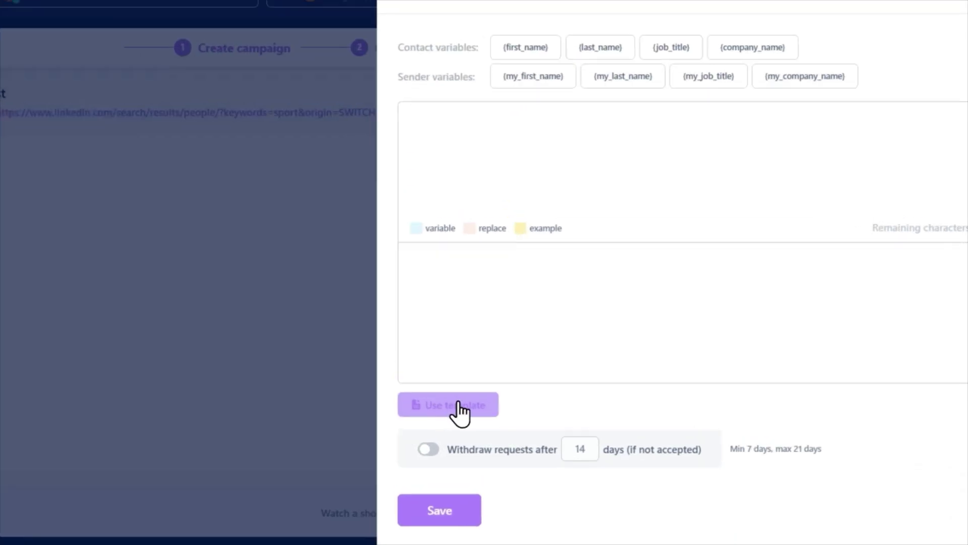
left_click(526, 413)
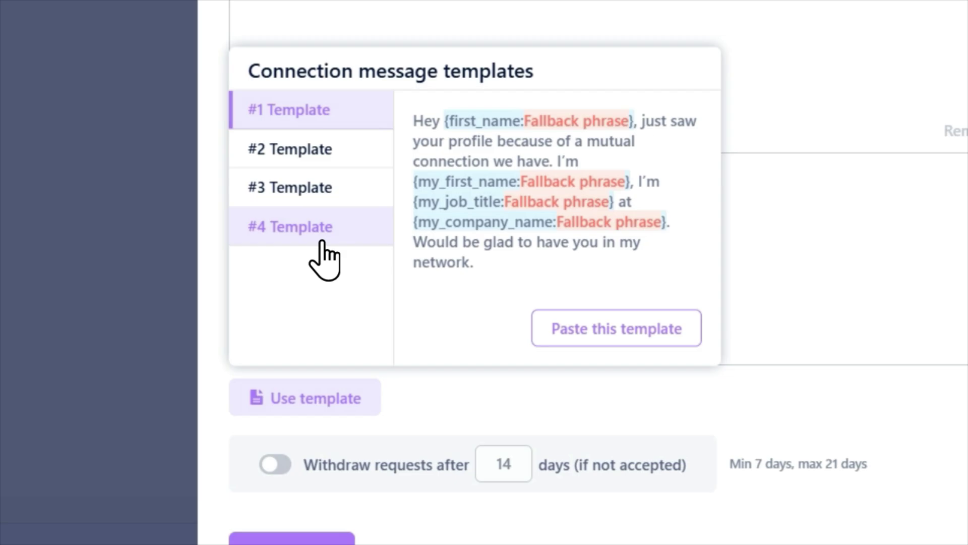
left_click(327, 156)
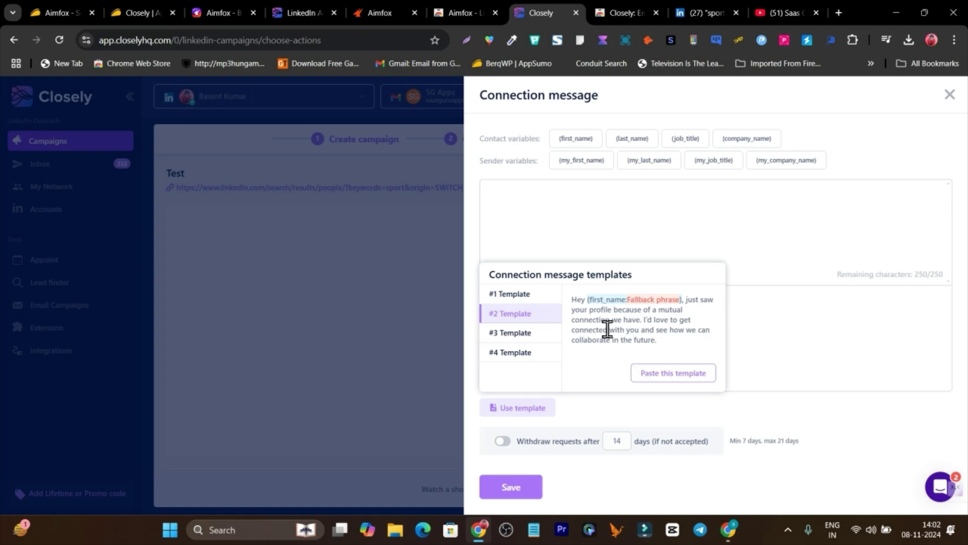
left_click(674, 374)
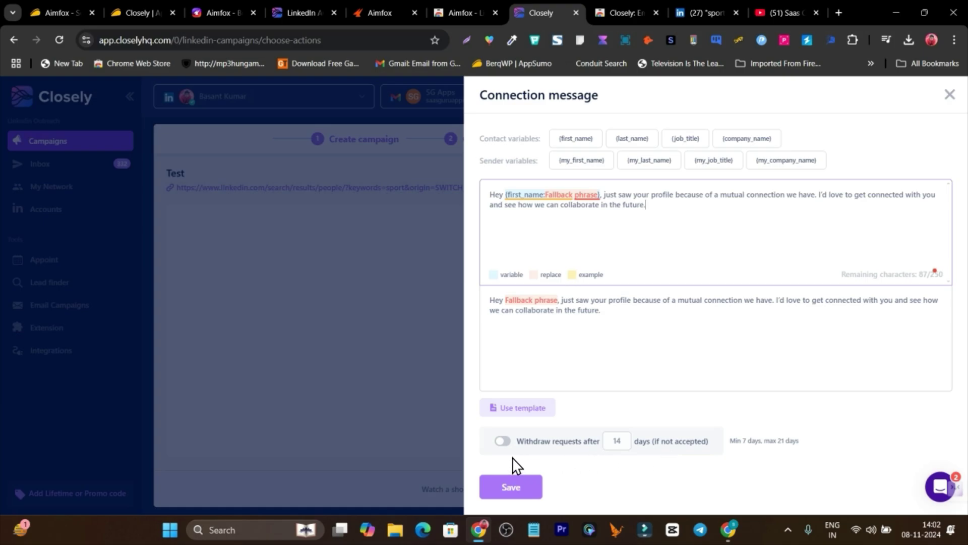
left_click(503, 441)
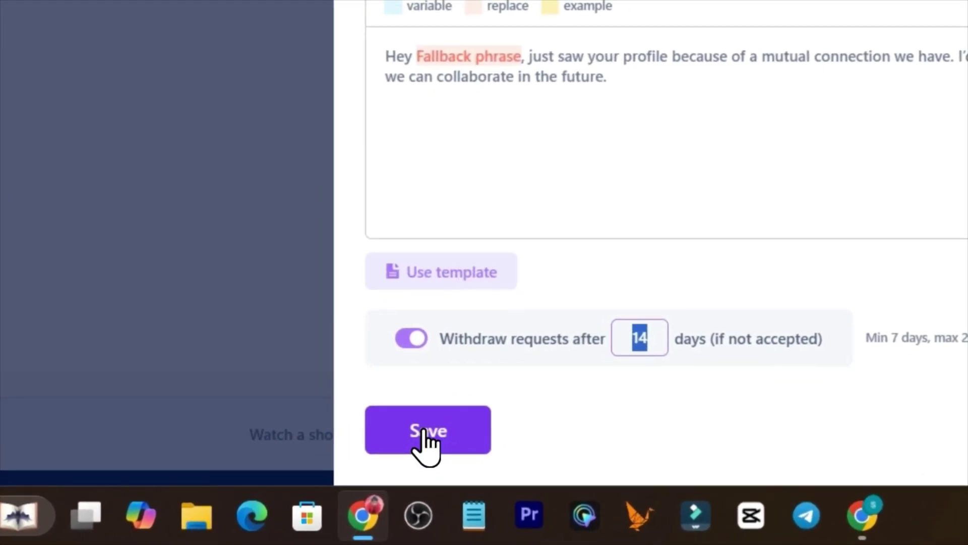
left_click(511, 487)
scroll(424, 273, "down", 6)
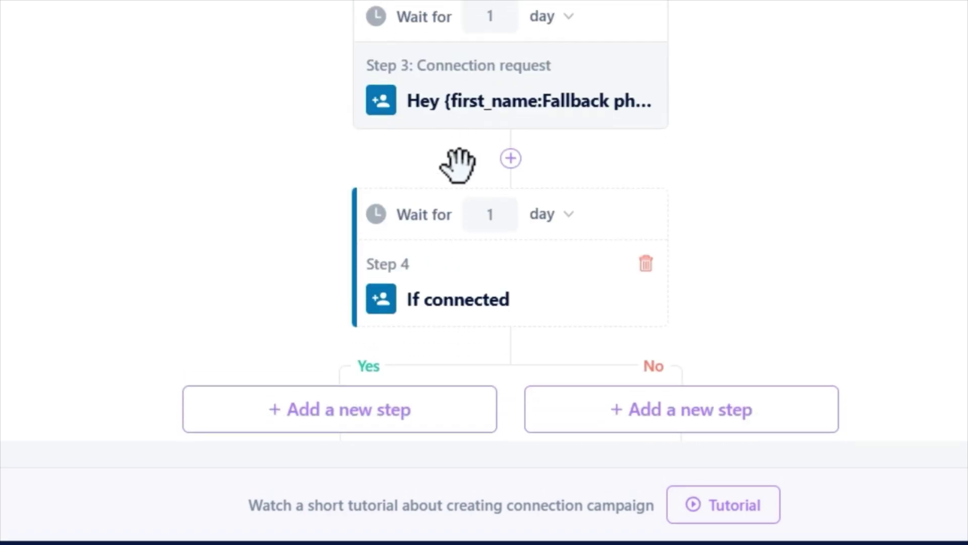
On the If connected Yes branch, add a follow-up message from #3 Template as Step 5.
scroll(465, 299, "down", 1)
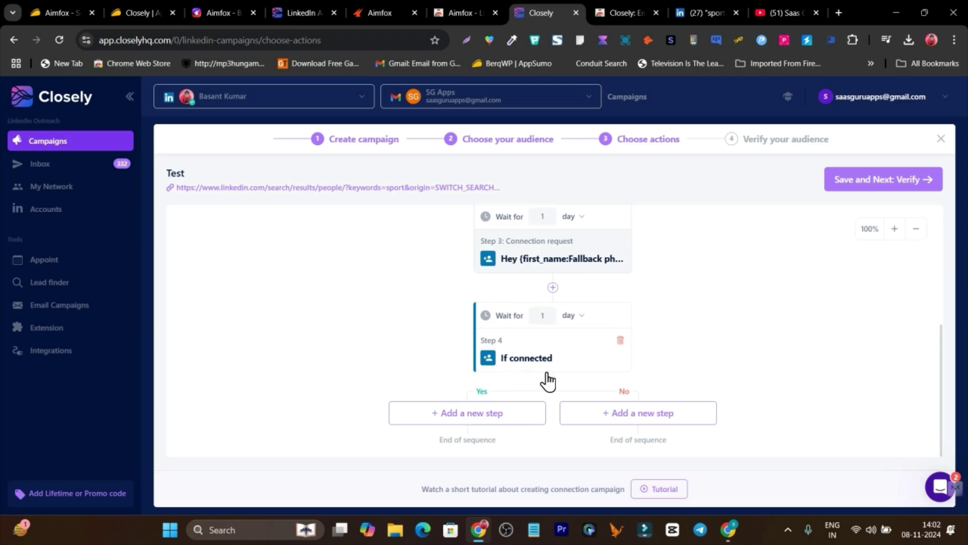
left_click(498, 417)
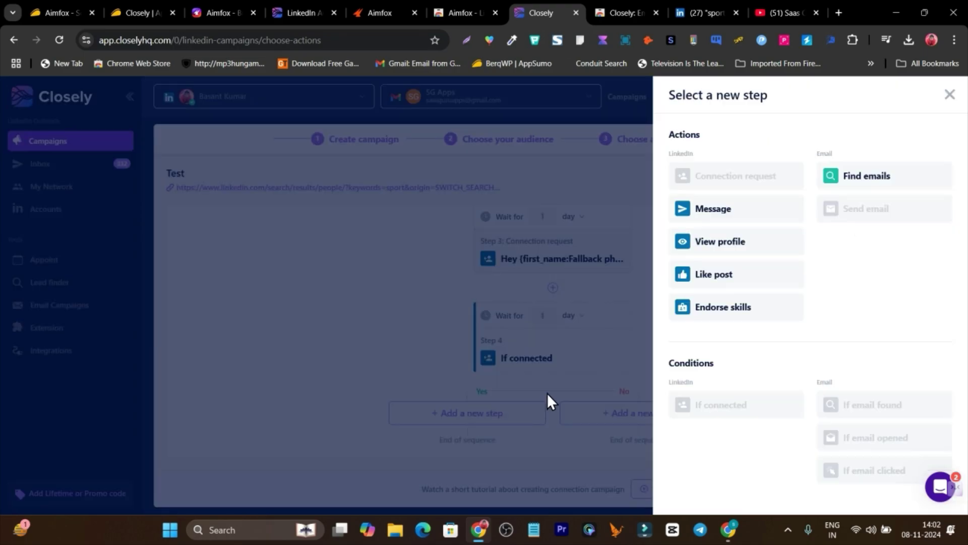
left_click(758, 222)
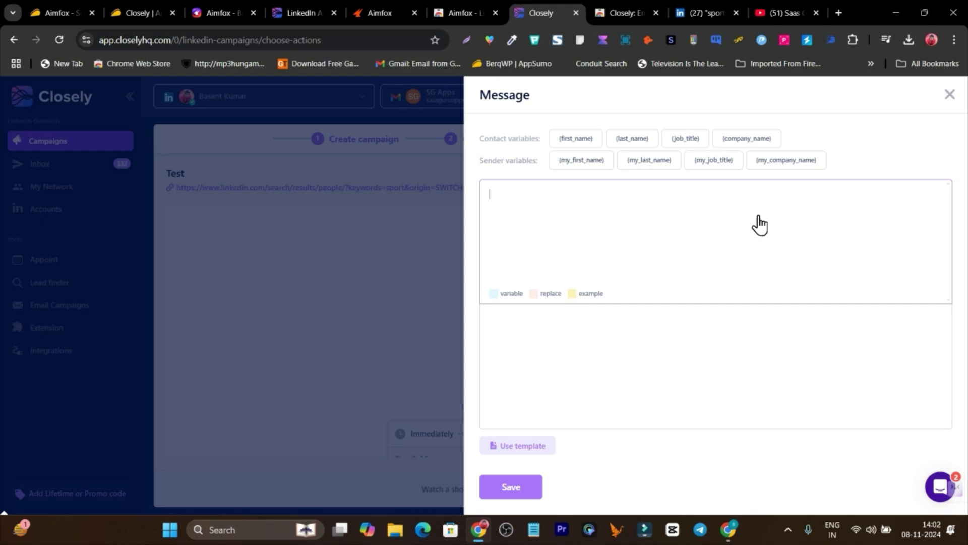
left_click(534, 448)
left_click(535, 362)
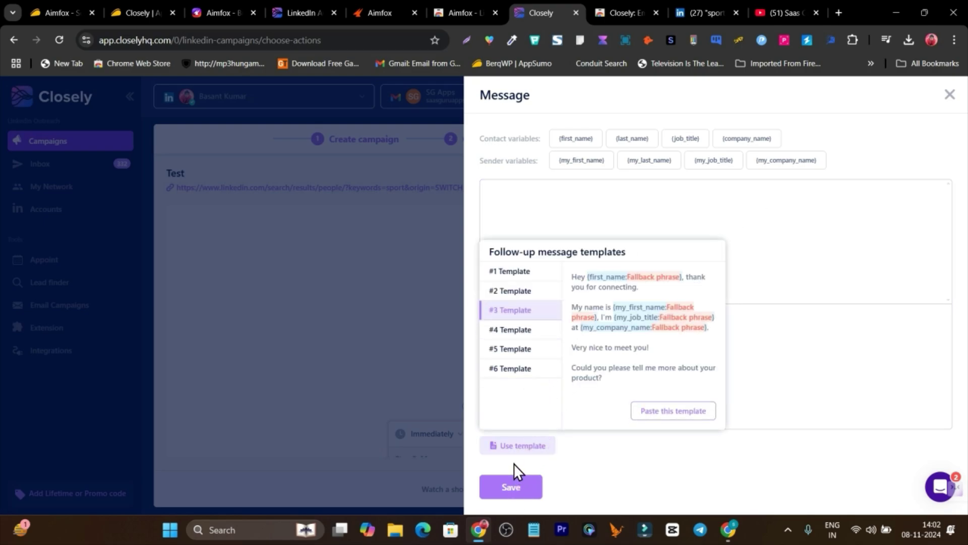
left_click(674, 411)
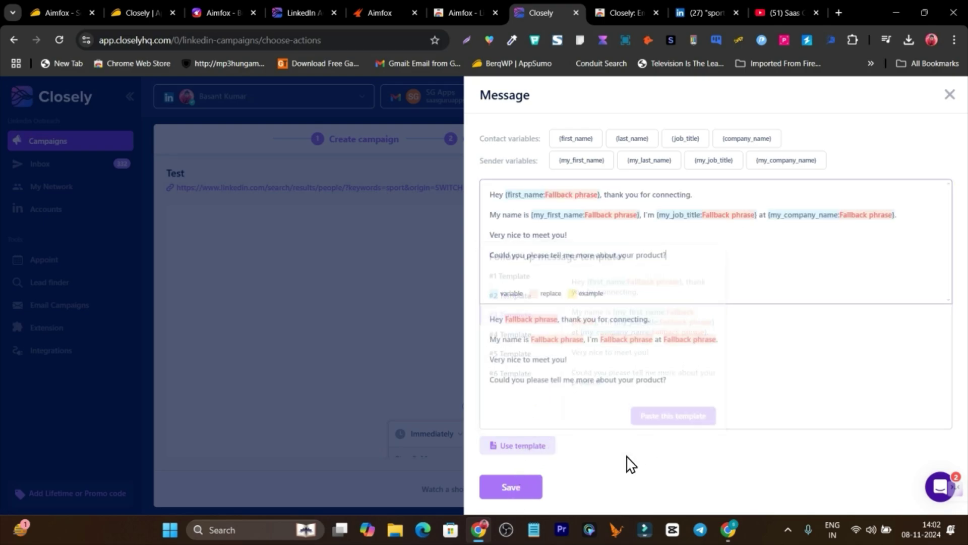
left_click(510, 487)
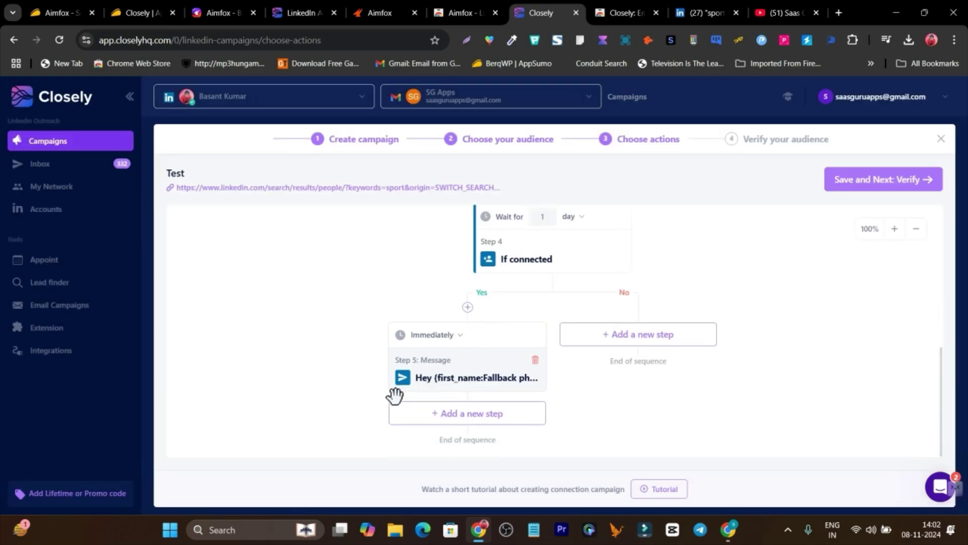
Add an Endorse skills step after the Step 5 message.
left_click(459, 418)
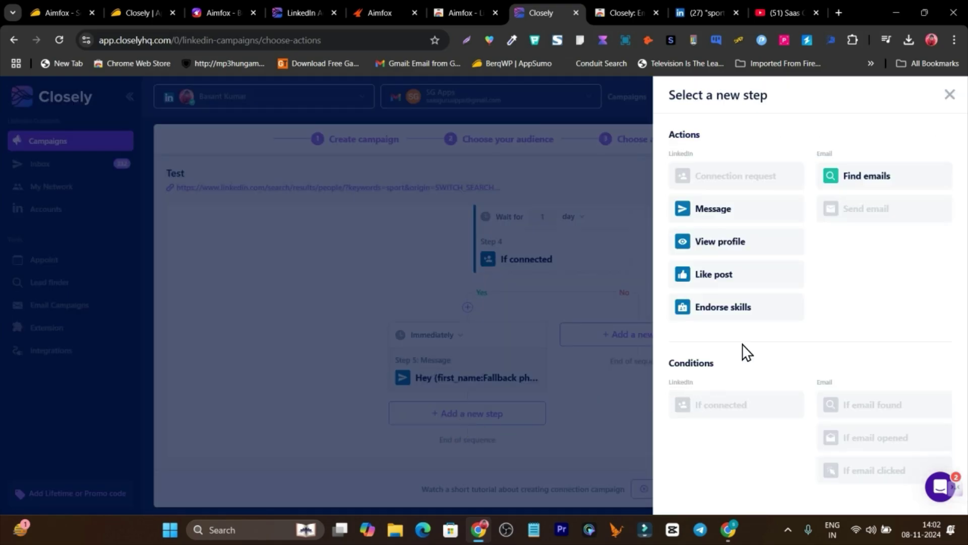
left_click(746, 317)
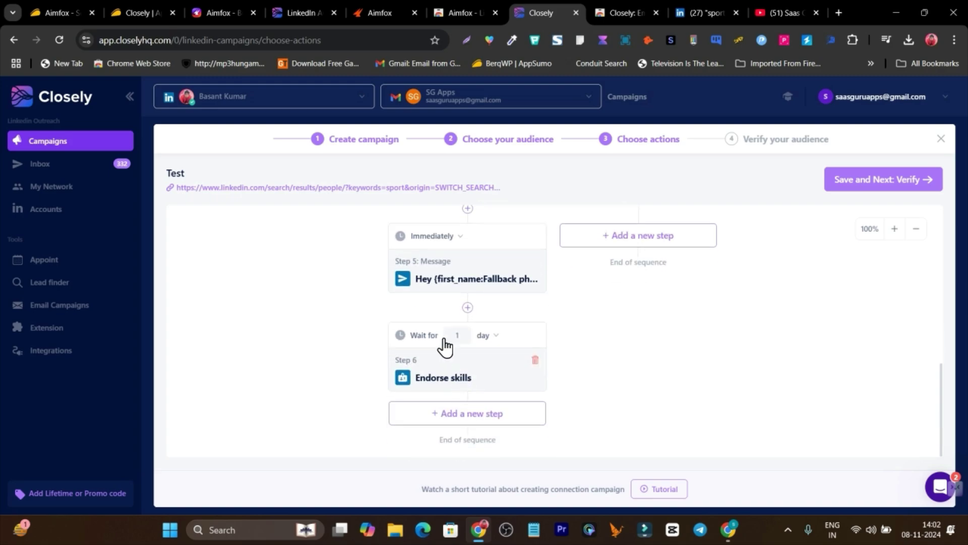
scroll(665, 362, "up", 3)
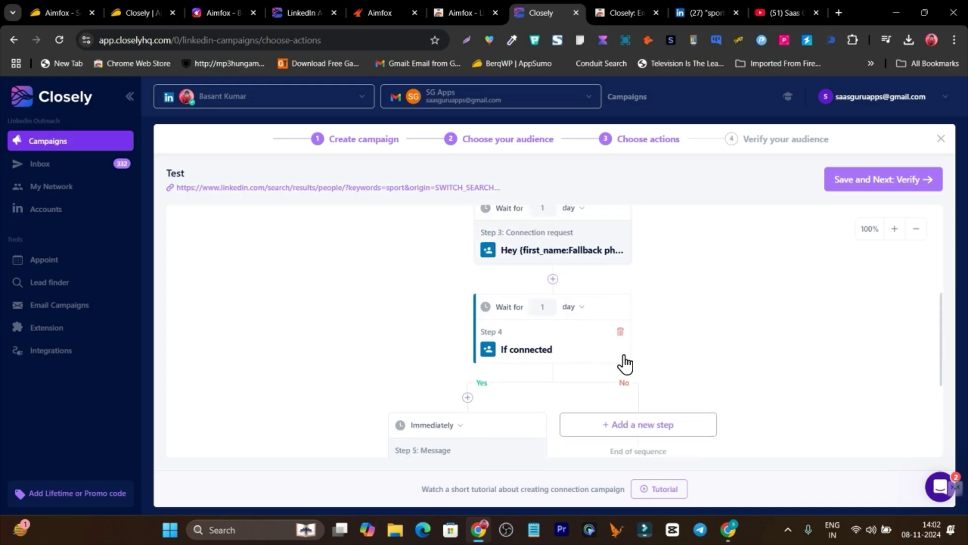
scroll(625, 362, "down", 1)
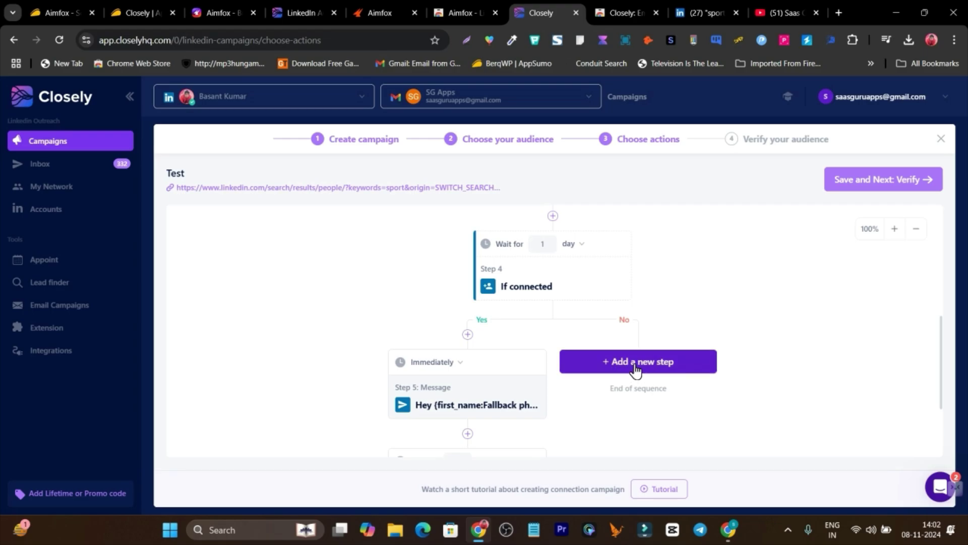
Add an If connected check on the No branch with a Find emails step under its Yes.
left_click(607, 368)
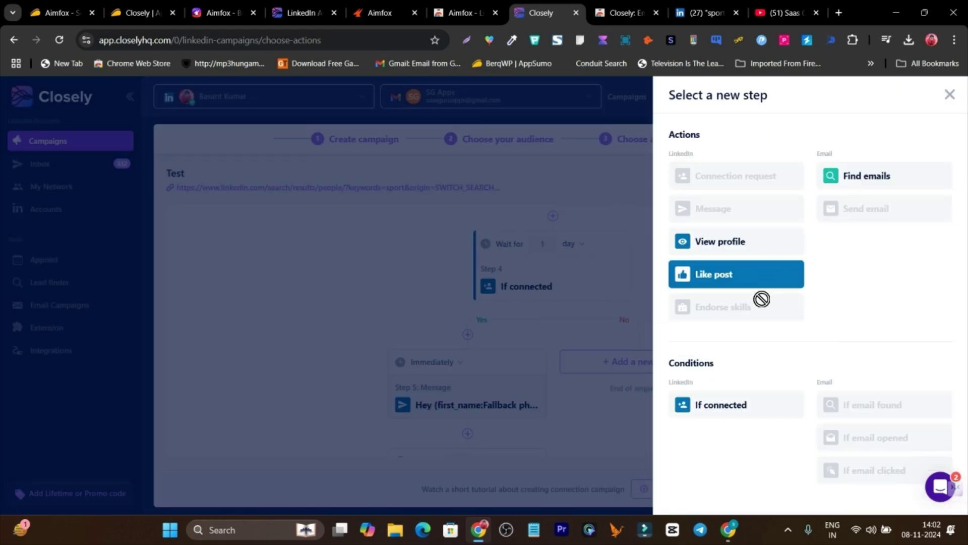
left_click(742, 411)
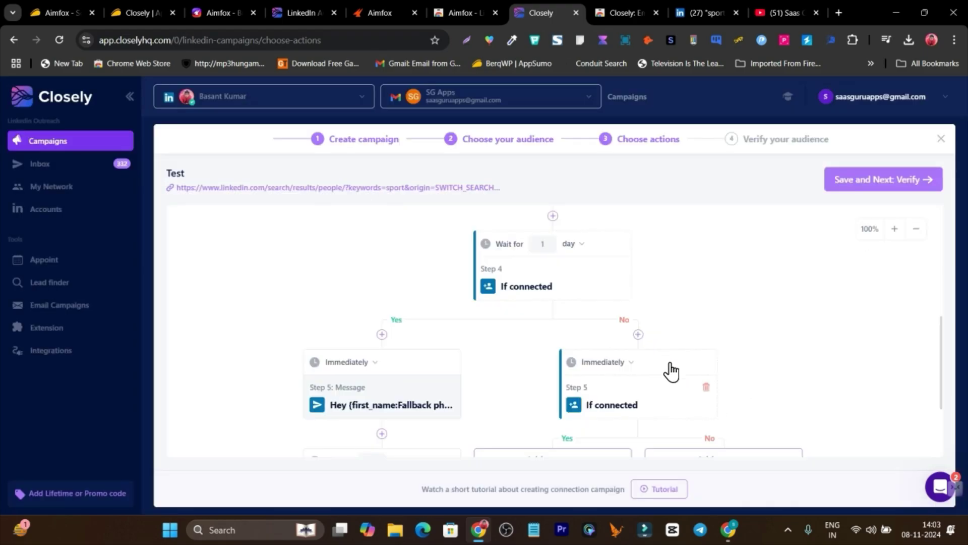
scroll(670, 371, "down", 2)
left_click(569, 341)
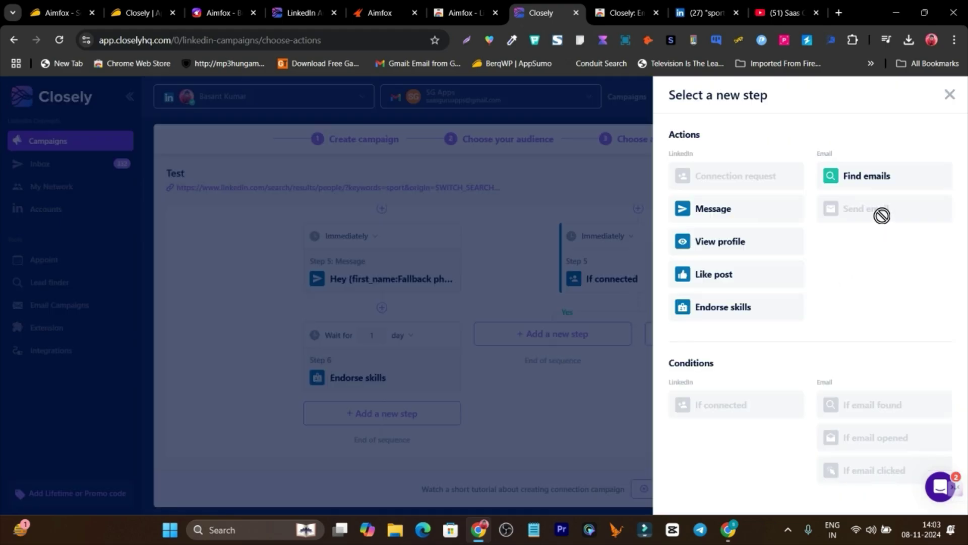
left_click(880, 176)
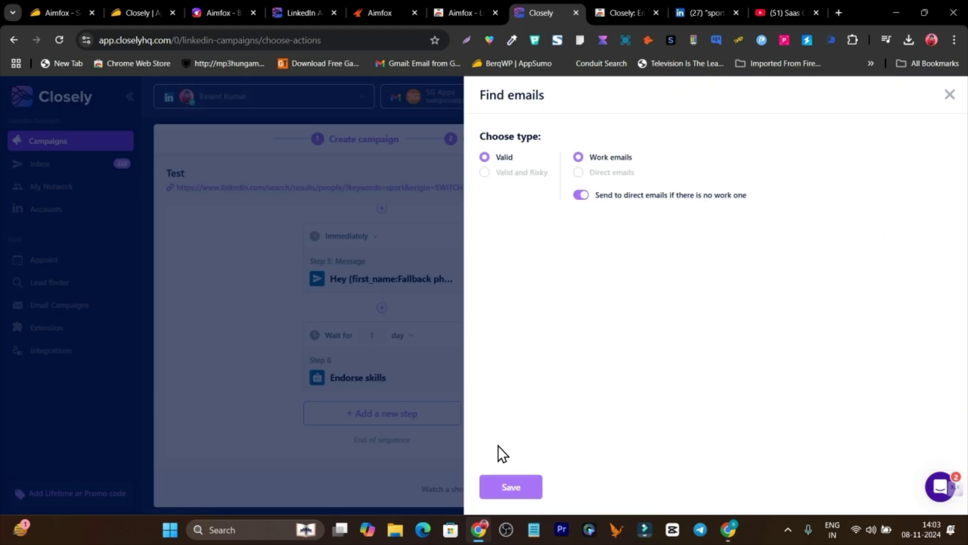
left_click(506, 492)
Add an If email found check after Find emails and choose Send email on its Yes branch.
scroll(698, 434, "down", 1)
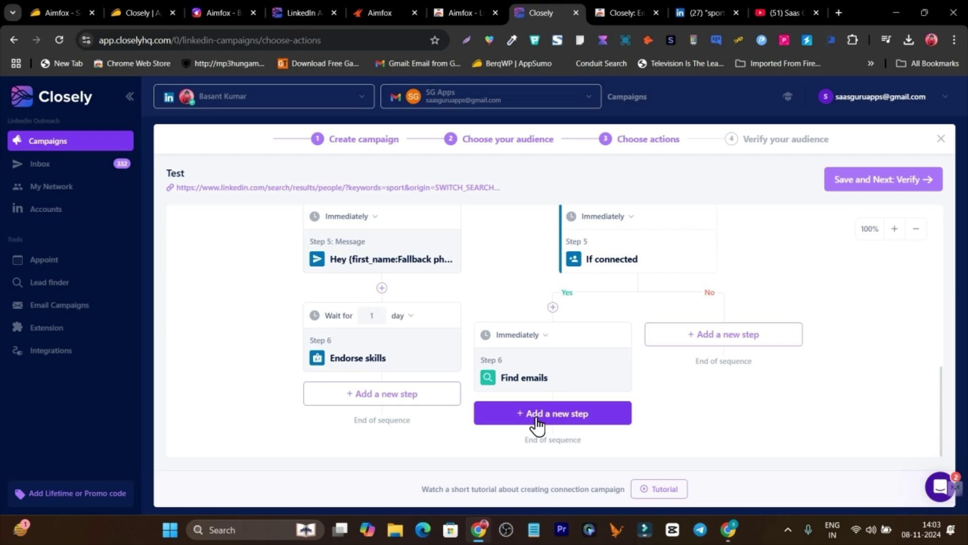
left_click(556, 424)
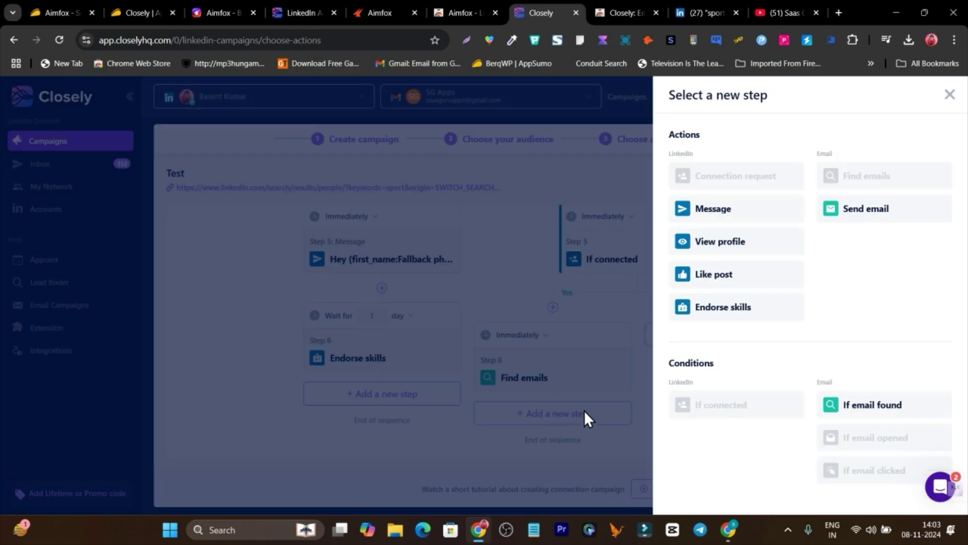
left_click(889, 415)
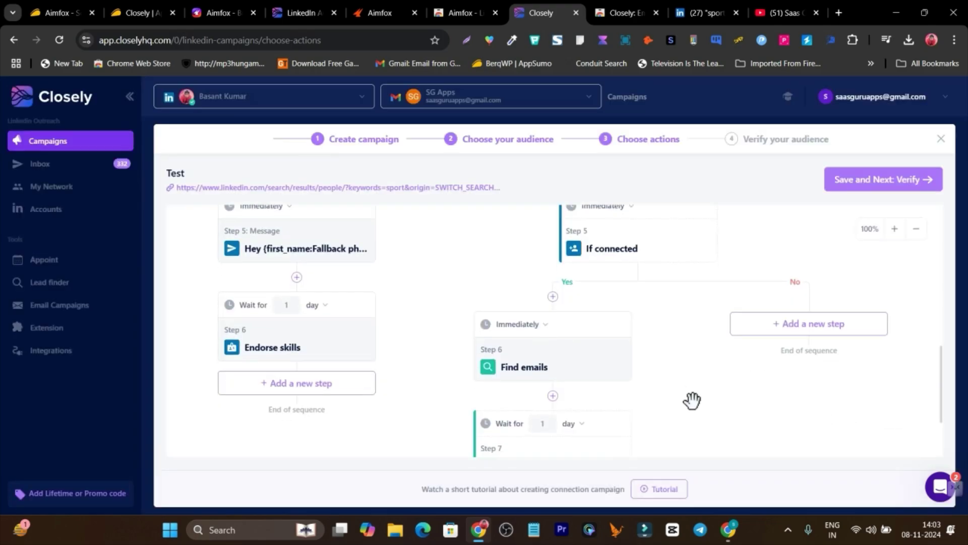
scroll(645, 414, "down", 2)
left_click(503, 424)
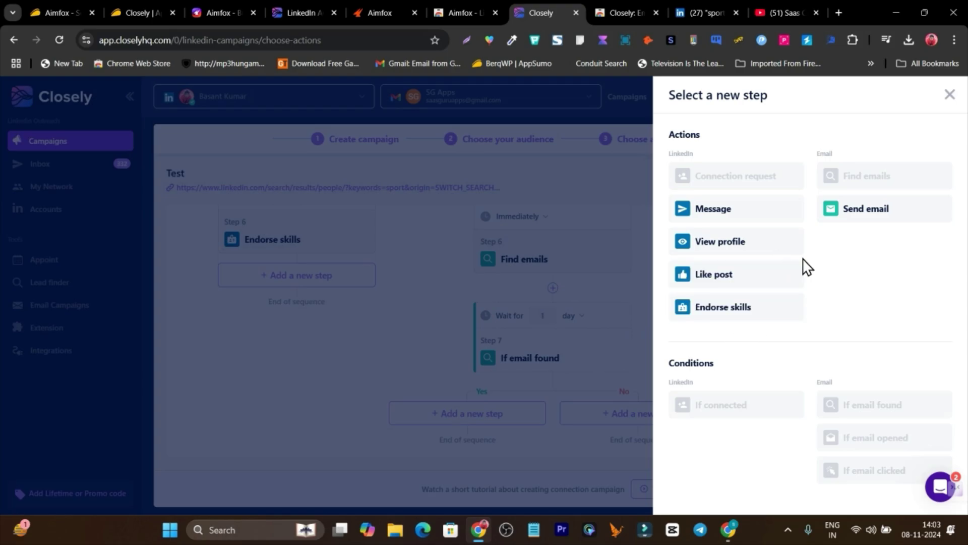
left_click(875, 226)
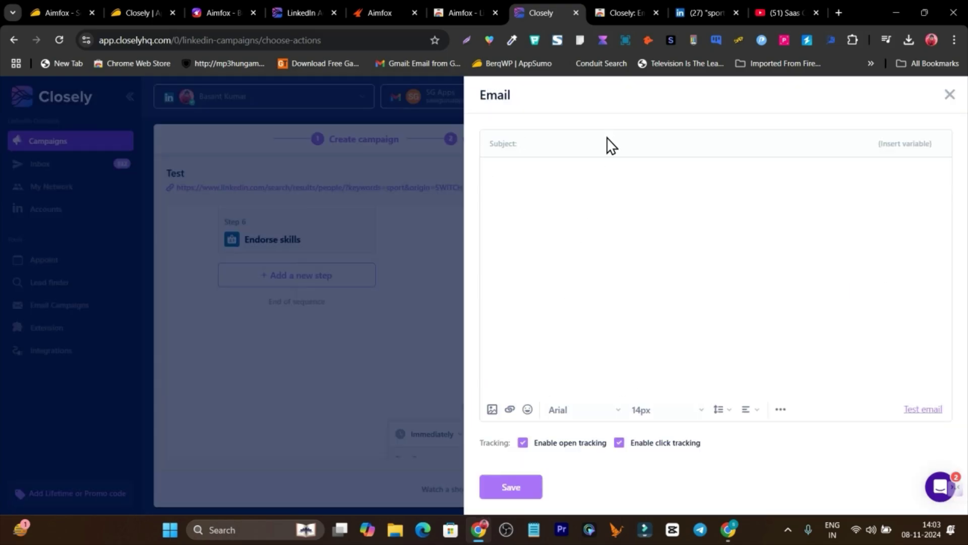
Write an email with subject 'Helloi' and a short demo body, and save it as Step 8.
type("Helloi")
left_click(617, 190)
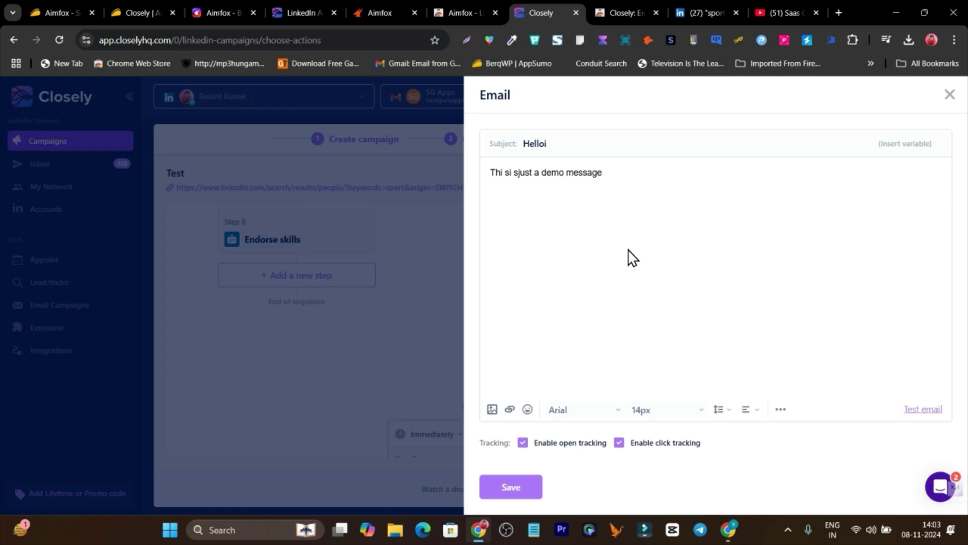
left_click(511, 487)
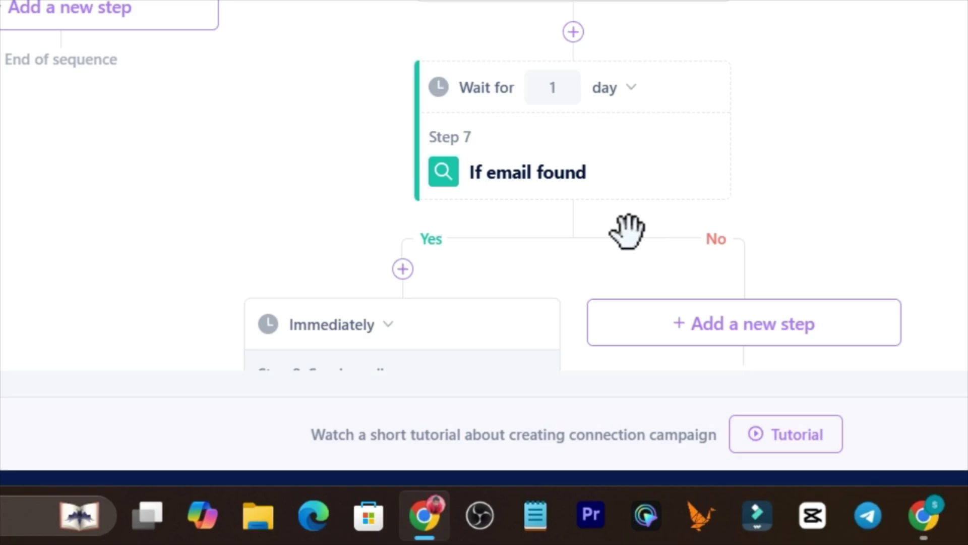
scroll(720, 202, "up", 15)
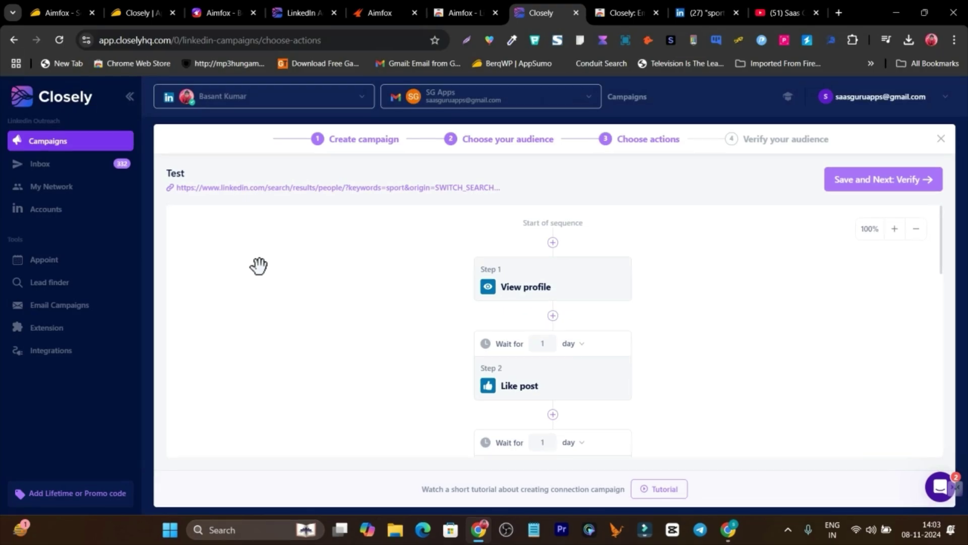
scroll(683, 264, "down", 5)
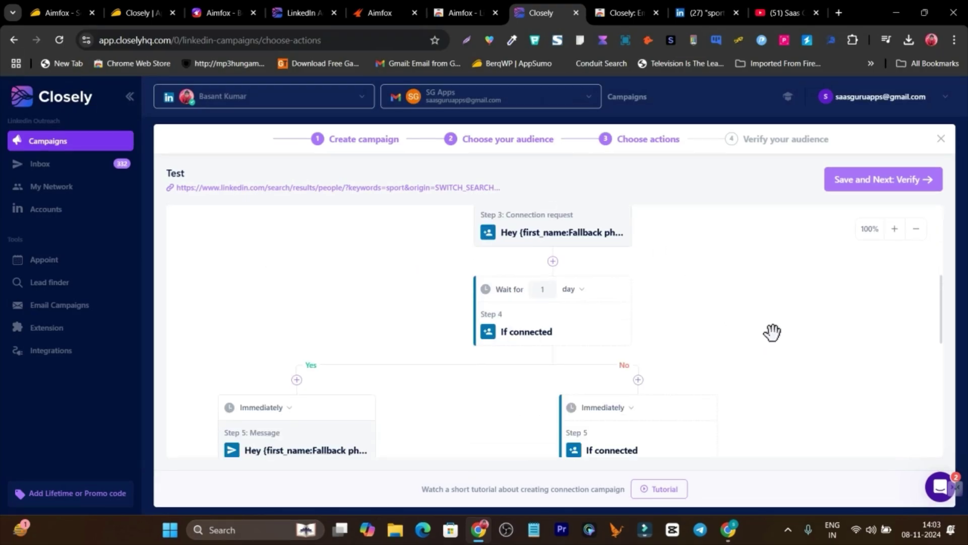